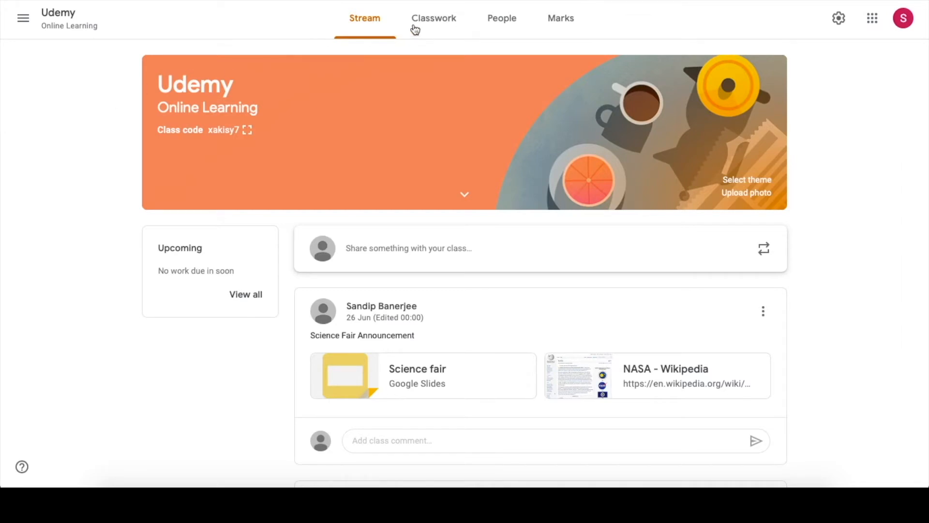
Start a new quiz assignment in the Udemy class's classwork and title it "Quiz Assignment".
left_click(434, 26)
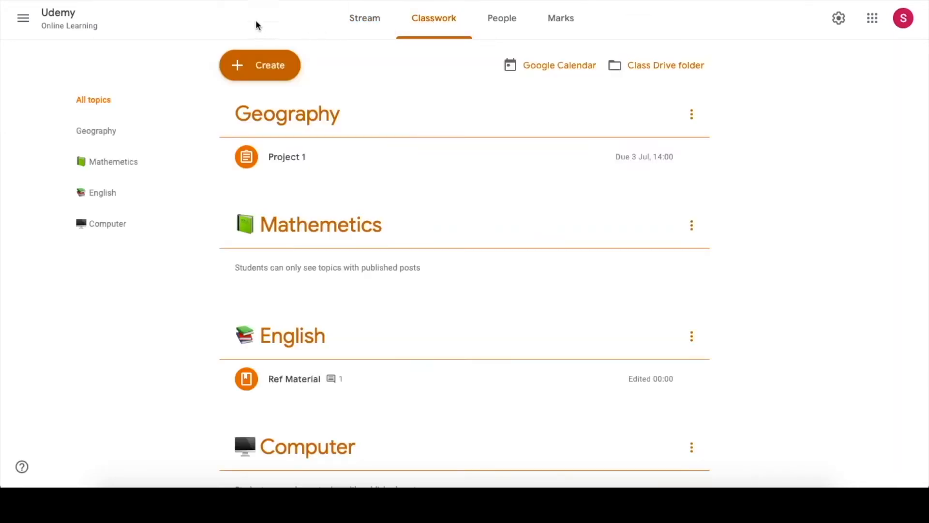
left_click(242, 69)
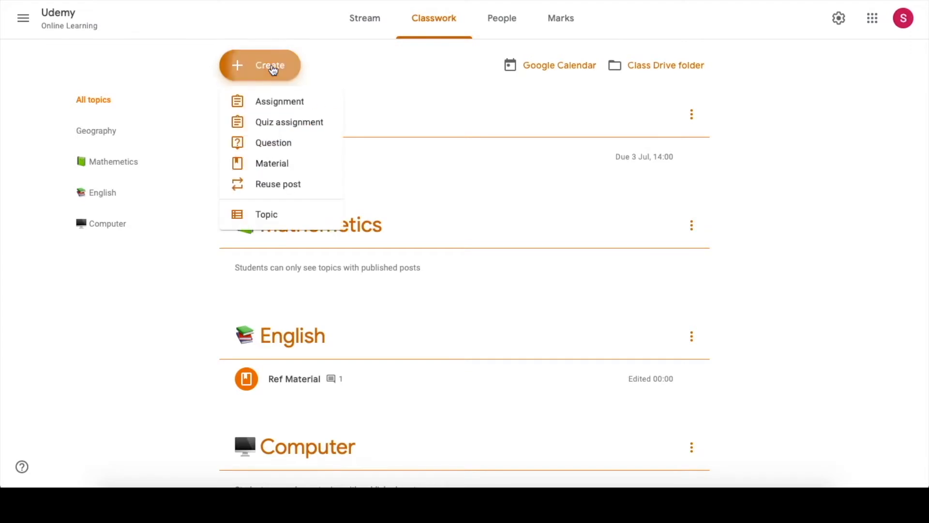
left_click(286, 124)
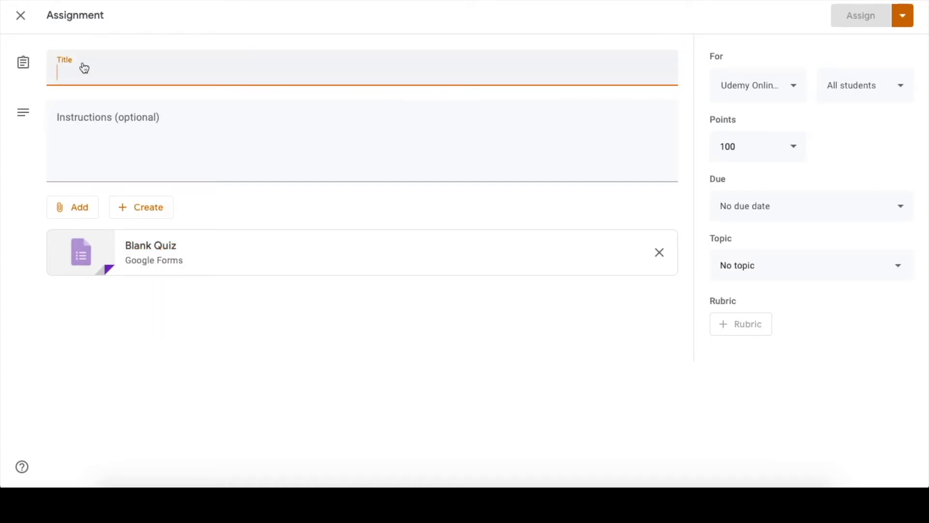
type("Quiz Assignment")
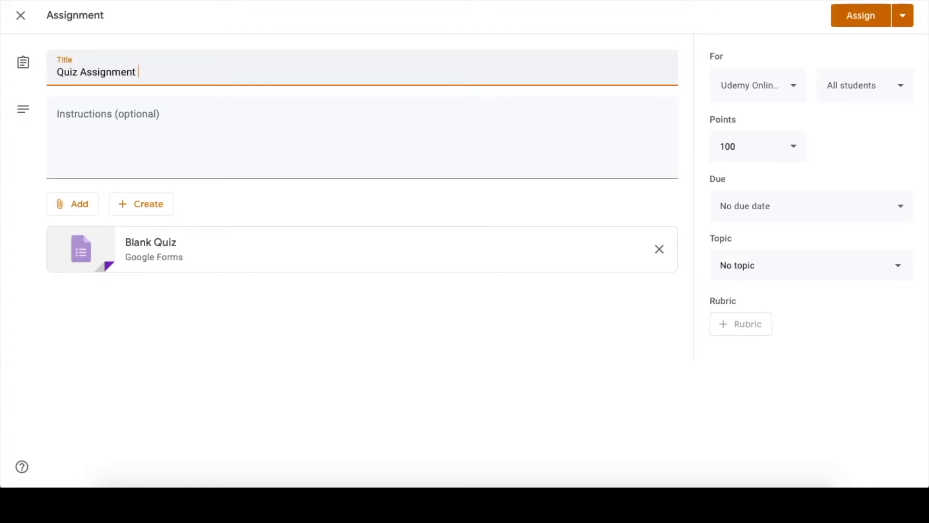
Copy the assignment's title text "Quiz Assignment" into its instructions.
left_click(90, 140)
left_click_drag(145, 72, 40, 71)
key("ctrl+c")
left_click(110, 140)
key("ctrl+v")
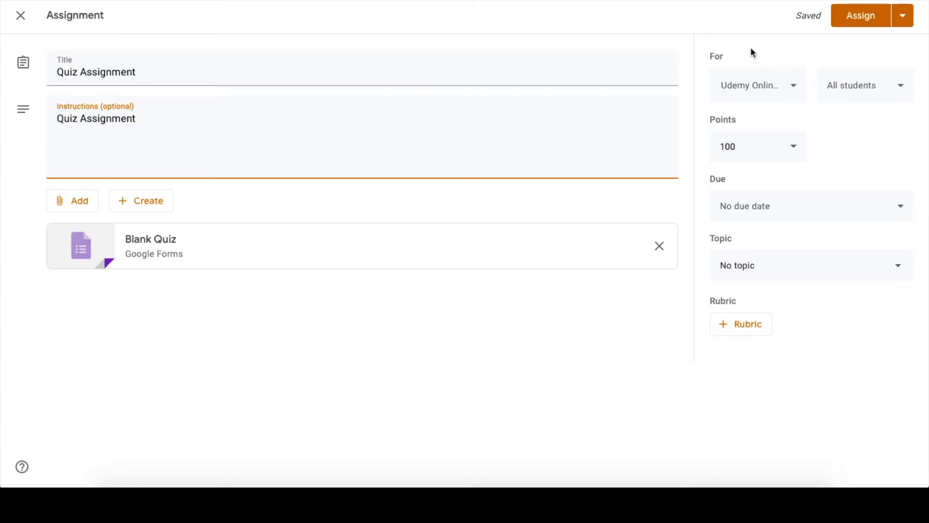
Try adding Class 2 to the assignment's recipient classes, and examine the list of assigned students.
left_click(792, 92)
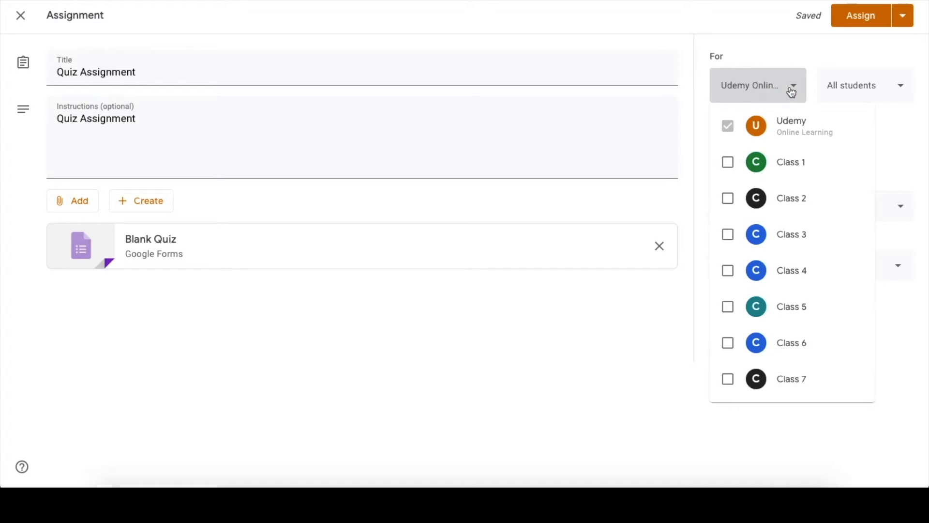
left_click(729, 199)
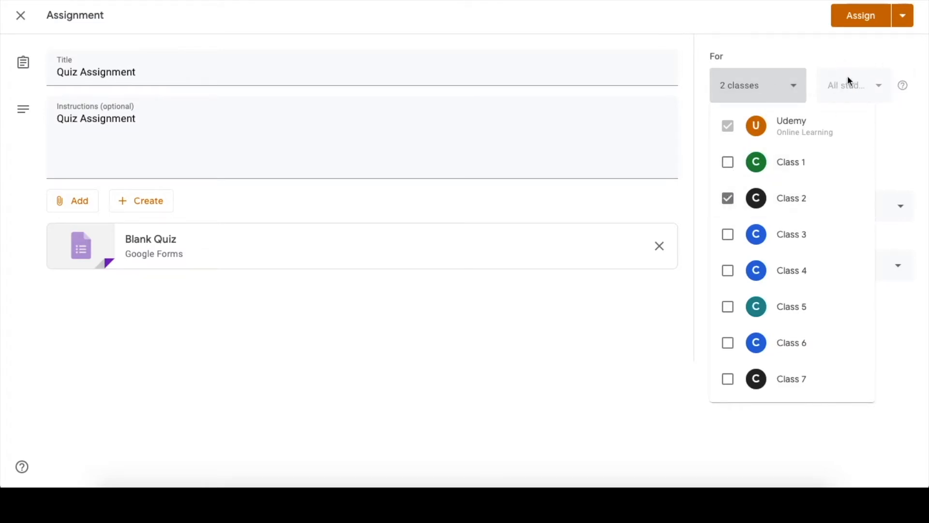
left_click(727, 200)
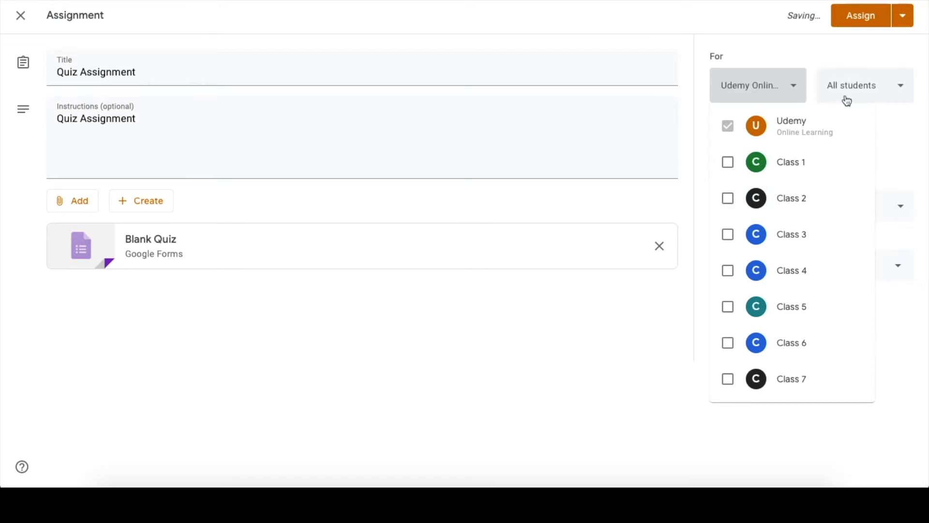
left_click(860, 98)
left_click(889, 94)
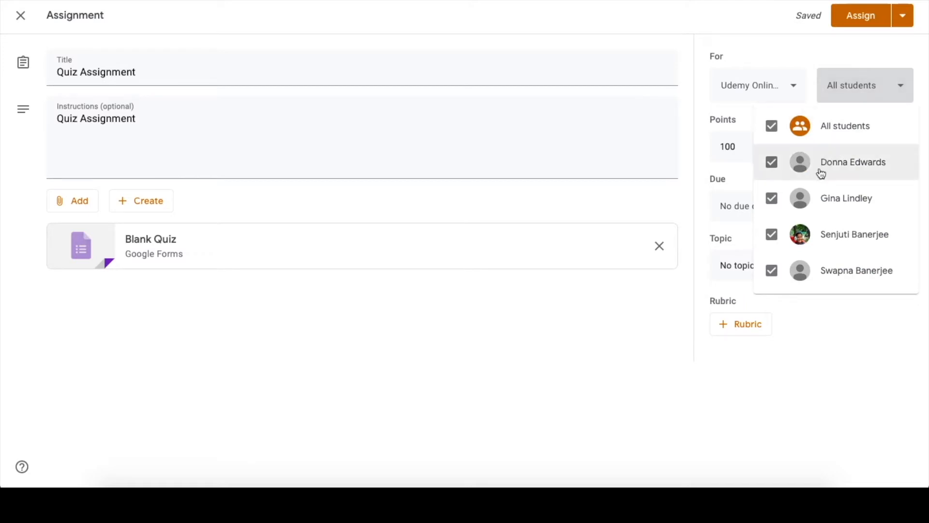
left_click(861, 76)
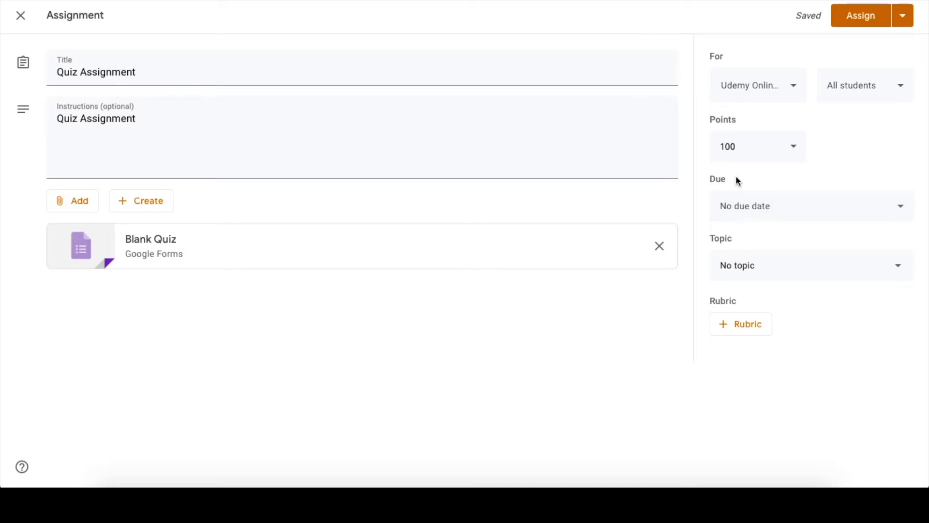
Set the assignment's due date to Thursday, 9 July and its topic to Computer.
left_click(773, 218)
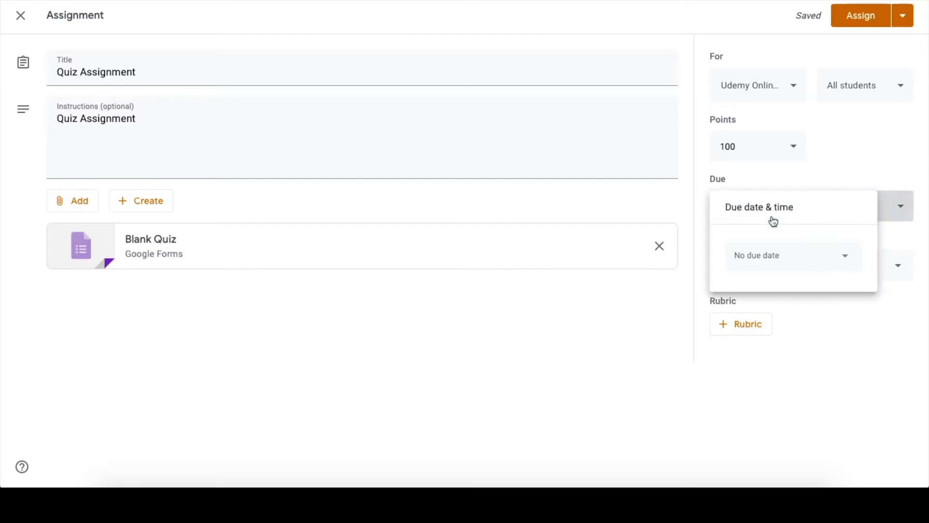
left_click(848, 261)
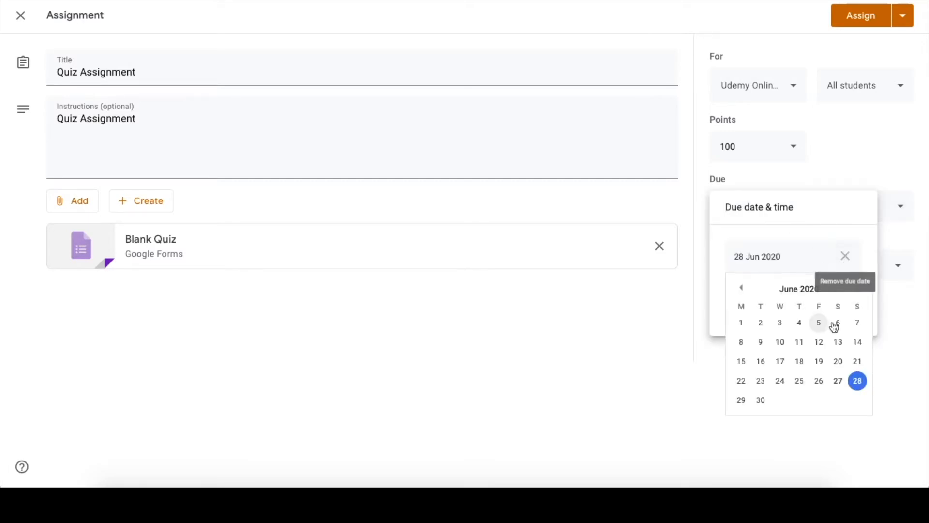
left_click(762, 402)
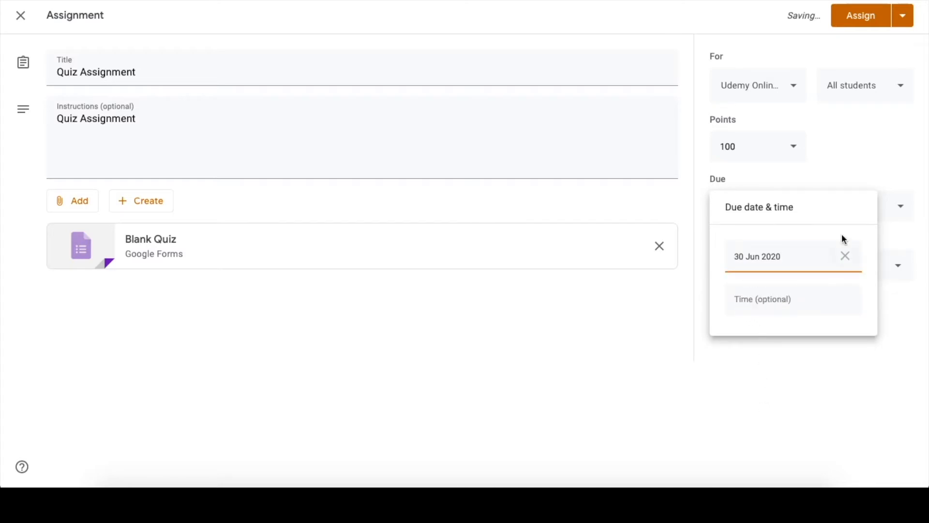
left_click(799, 388)
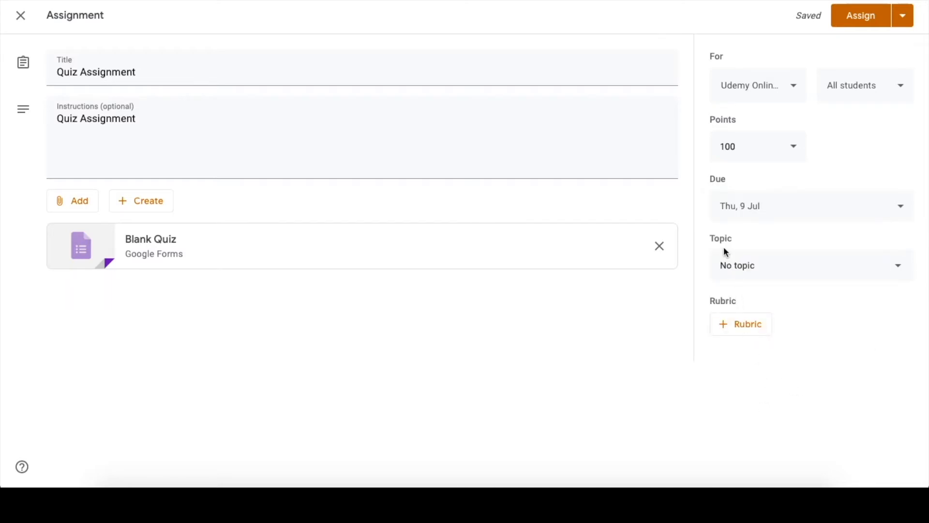
left_click(818, 268)
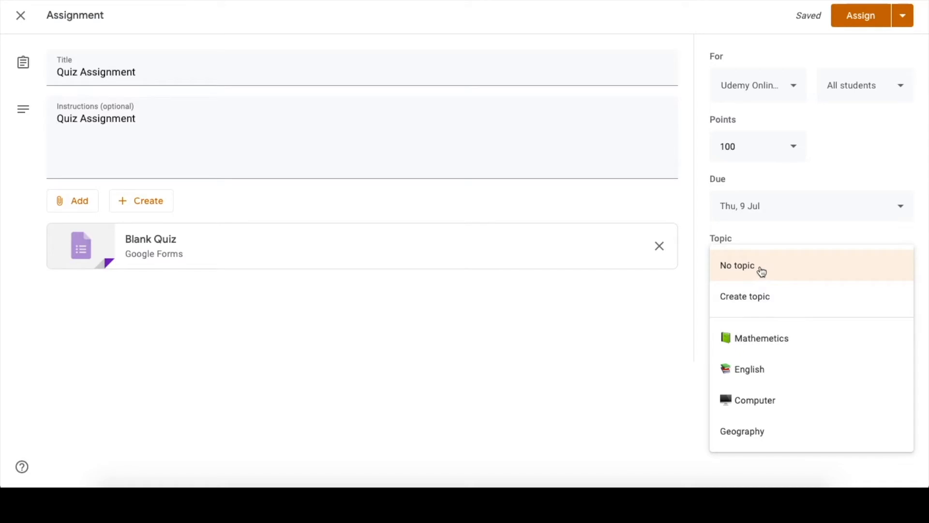
left_click(770, 398)
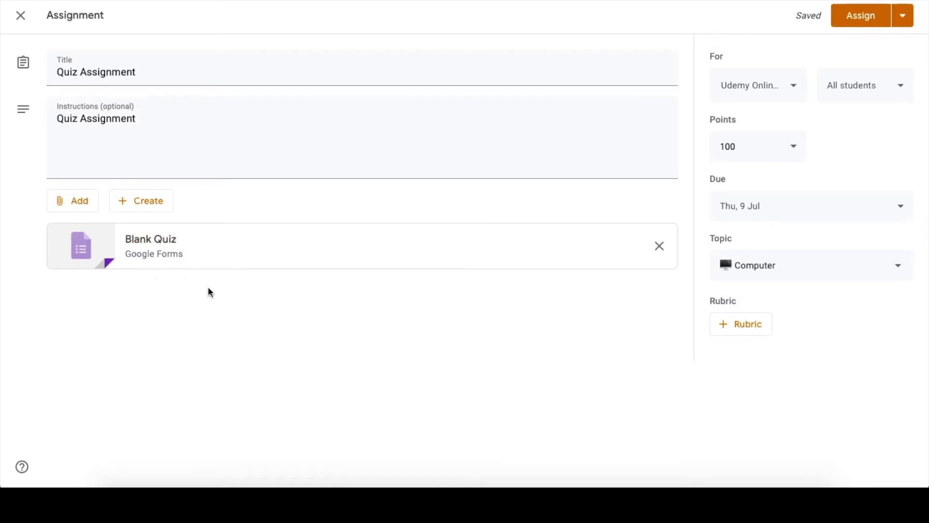
left_click(77, 207)
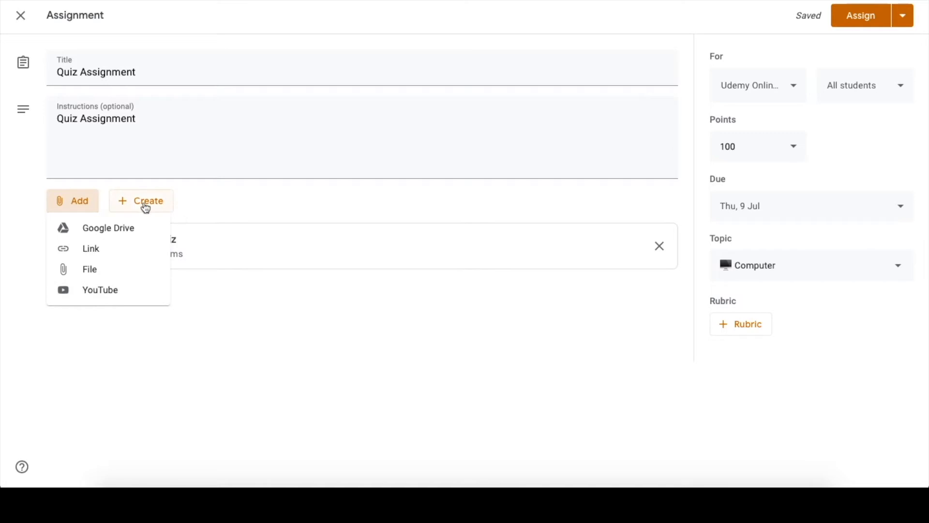
left_click(192, 194)
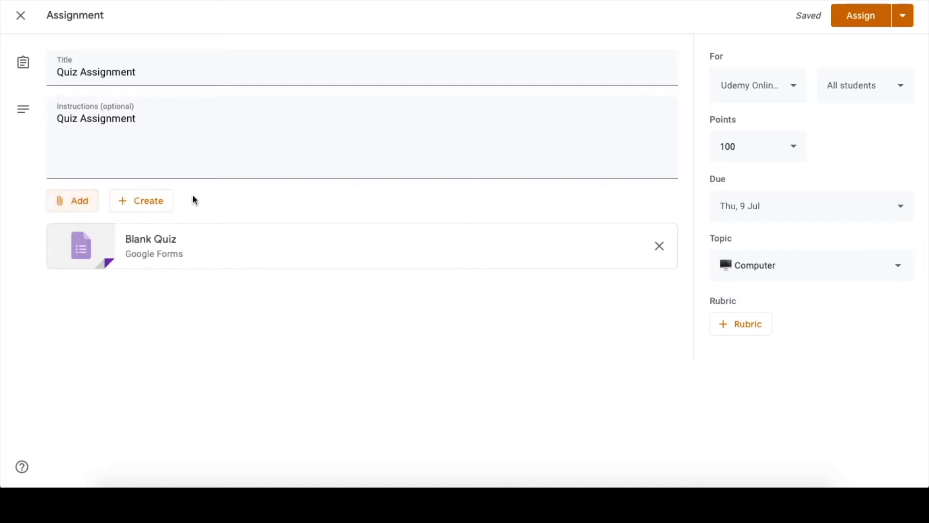
left_click(143, 206)
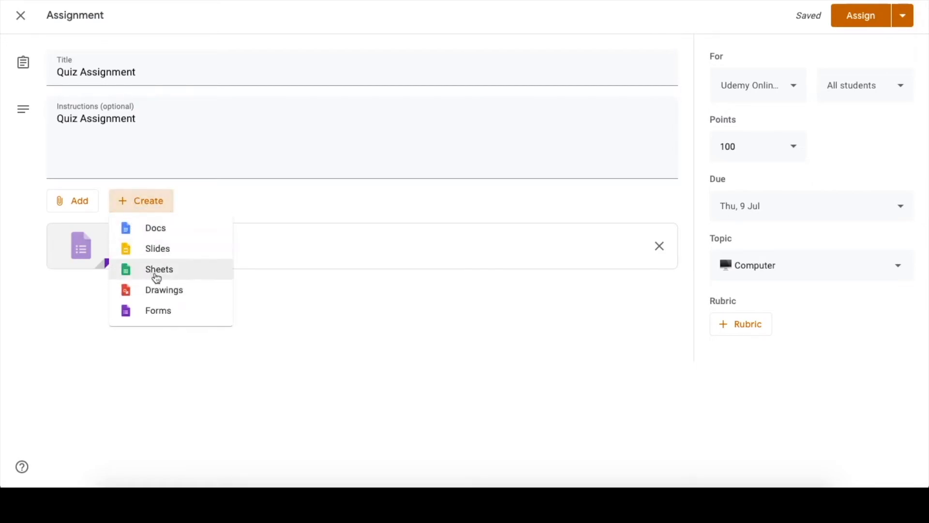
left_click(208, 193)
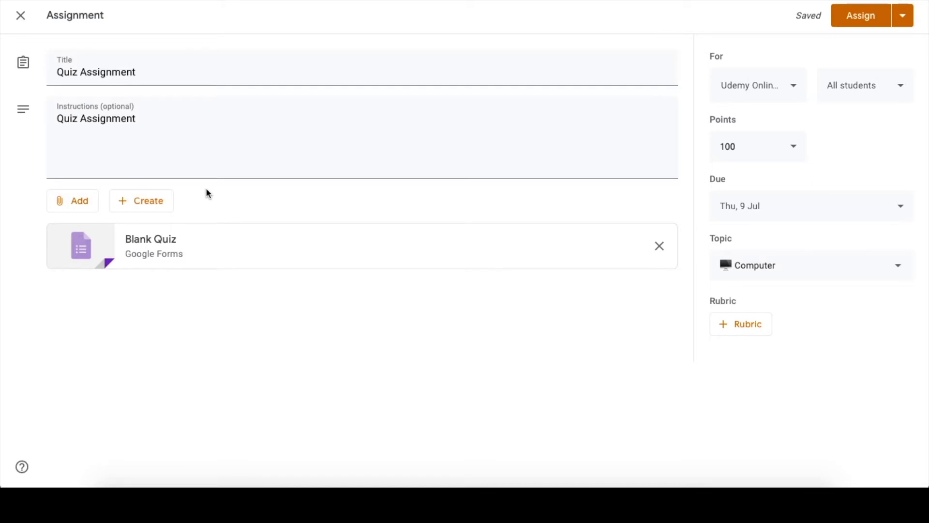
Open the attached Blank Quiz form for editing and dismiss the form-creation tip.
left_click(144, 243)
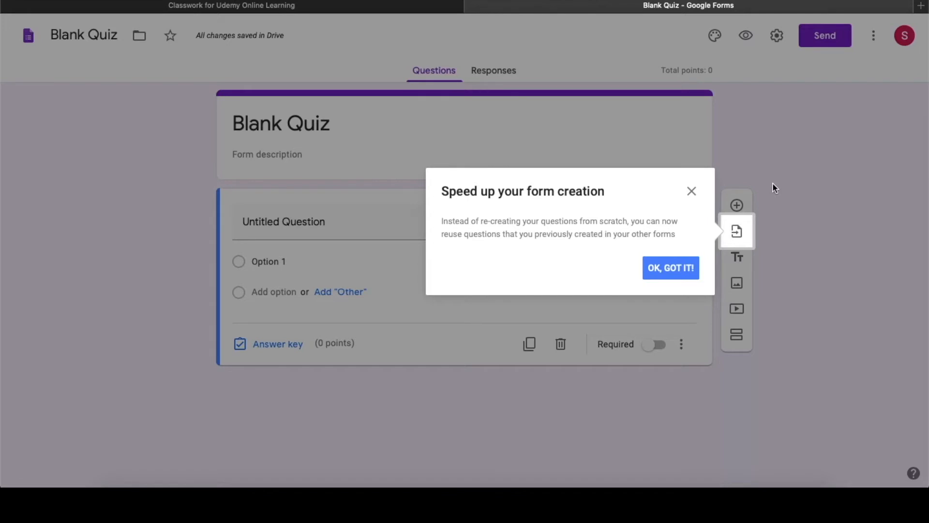
left_click(692, 192)
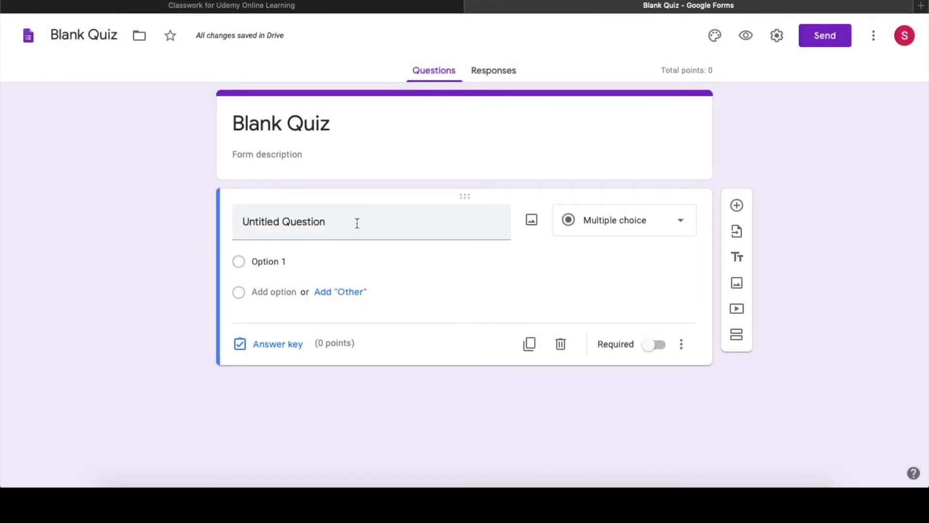
left_click(357, 223)
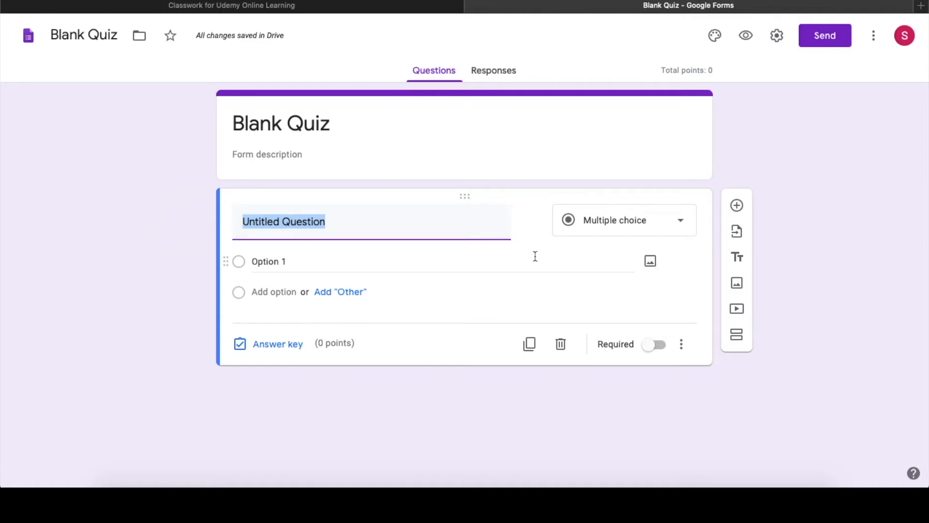
Try the Short answer and Paragraph types on the untitled question, and return it to Multiple choice.
left_click(680, 222)
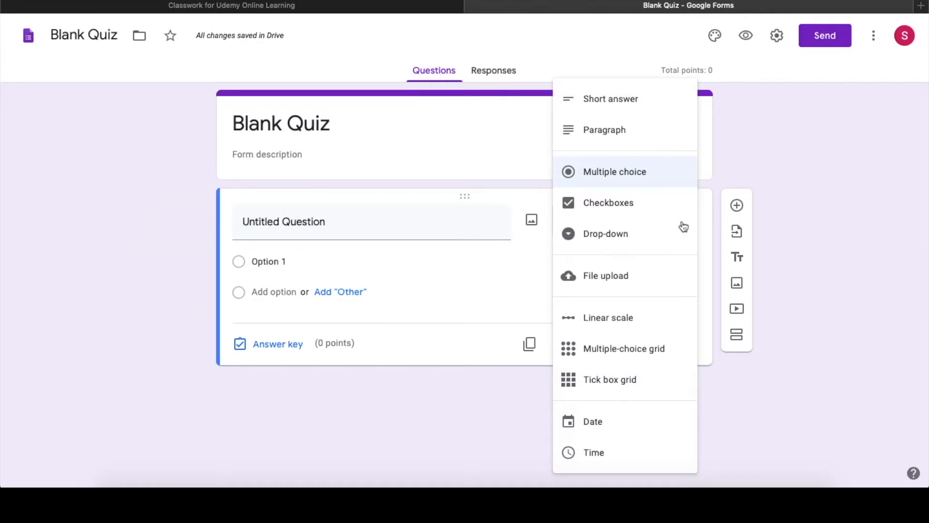
left_click(628, 100)
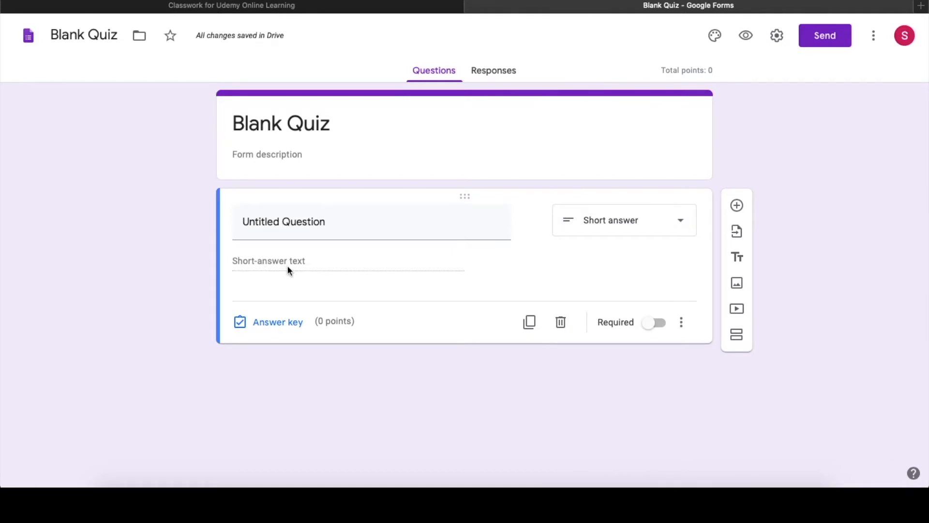
left_click(623, 220)
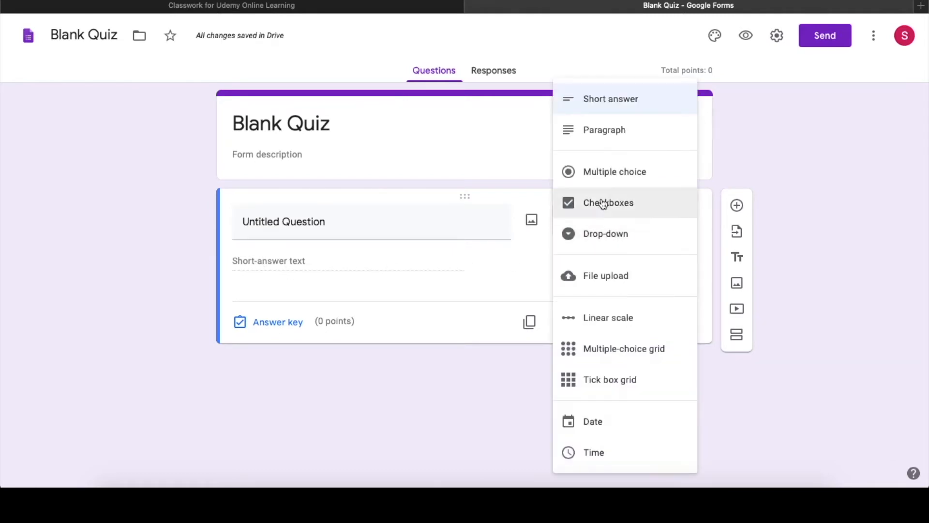
left_click(596, 132)
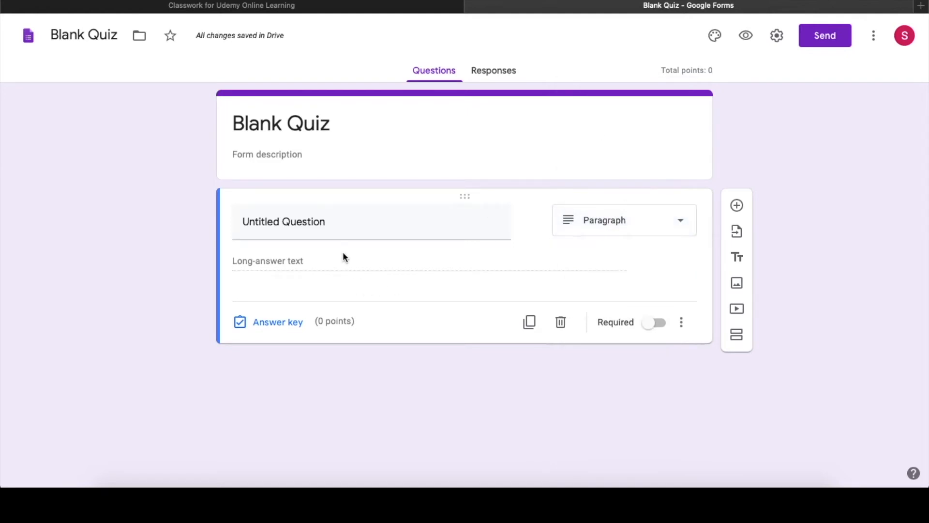
left_click(597, 231)
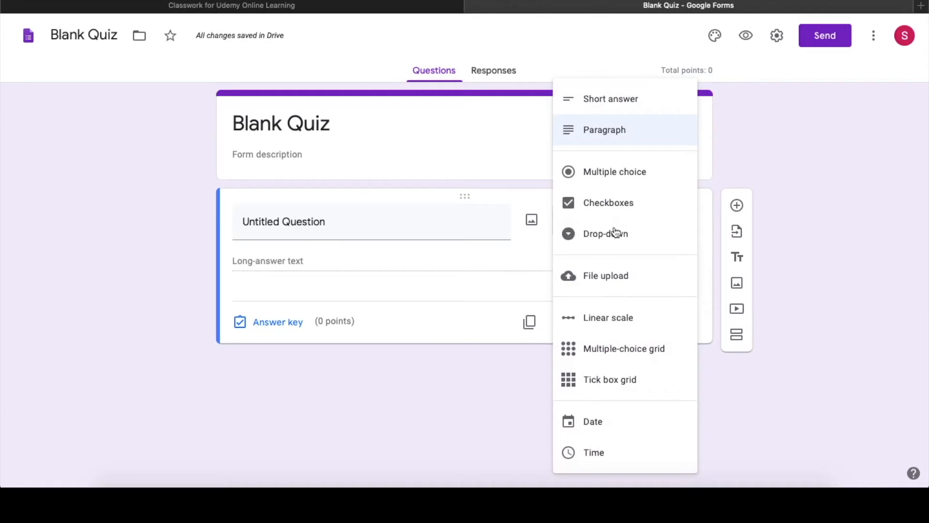
left_click(629, 180)
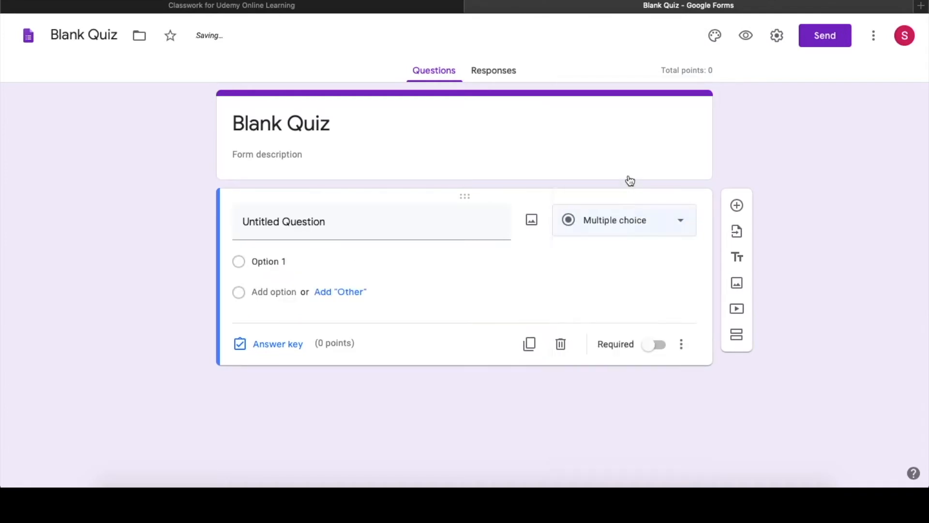
Add three more answer options to the untitled multiple-choice question.
left_click(264, 293)
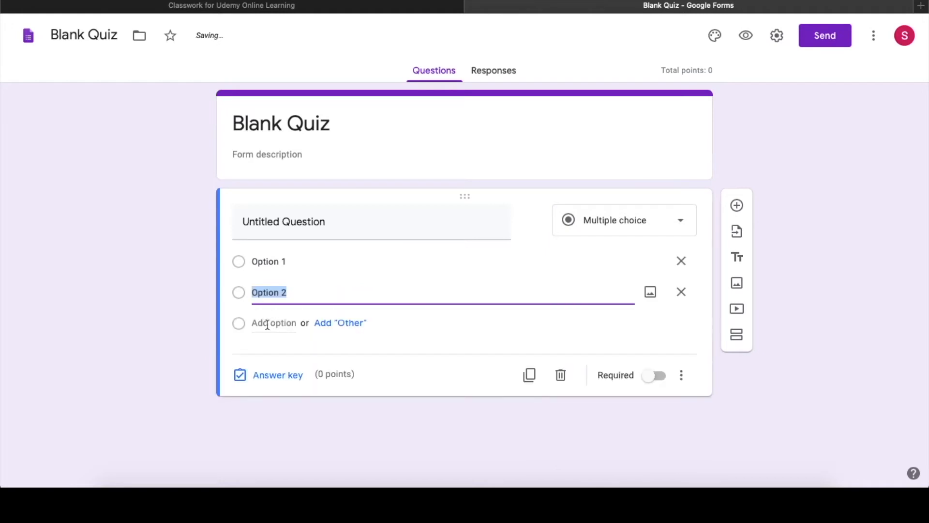
left_click(265, 324)
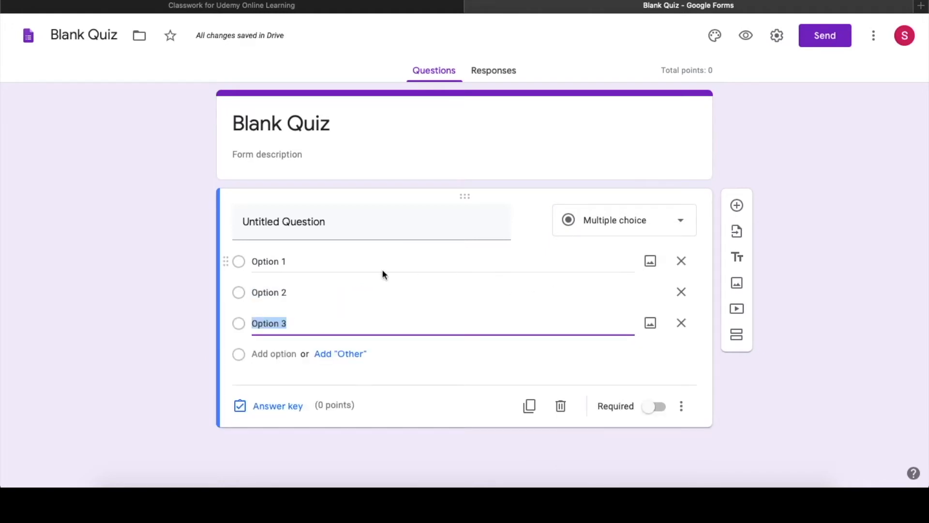
left_click(270, 353)
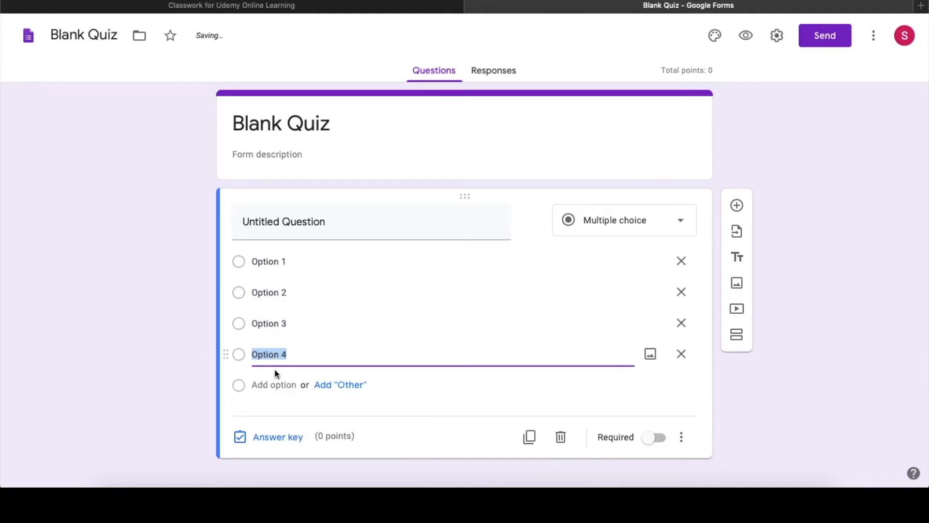
Set the untitled question's answer key to Option 2 and its score to 10 points.
left_click(274, 438)
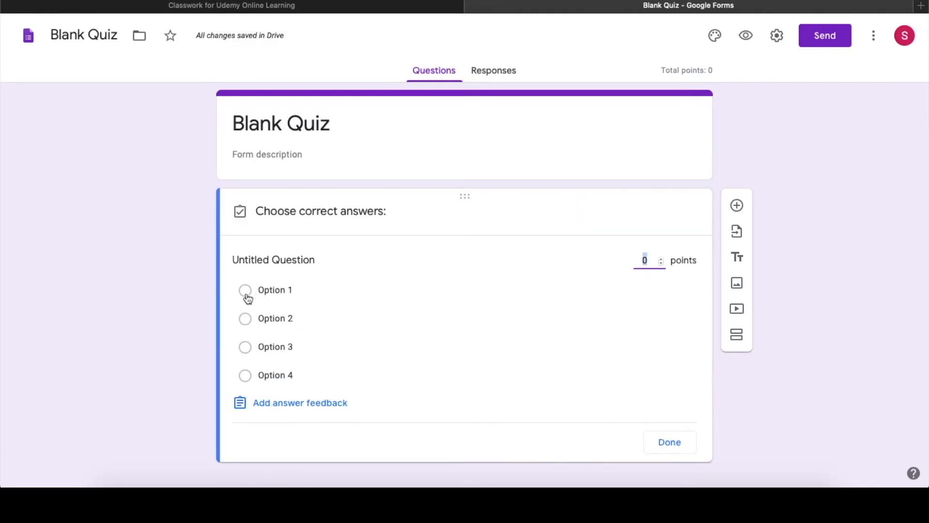
left_click(245, 319)
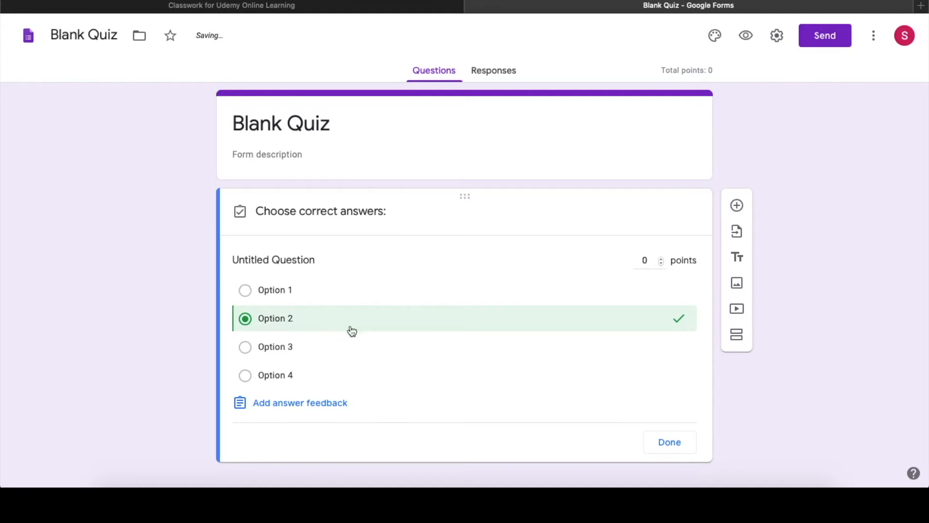
left_click(641, 259)
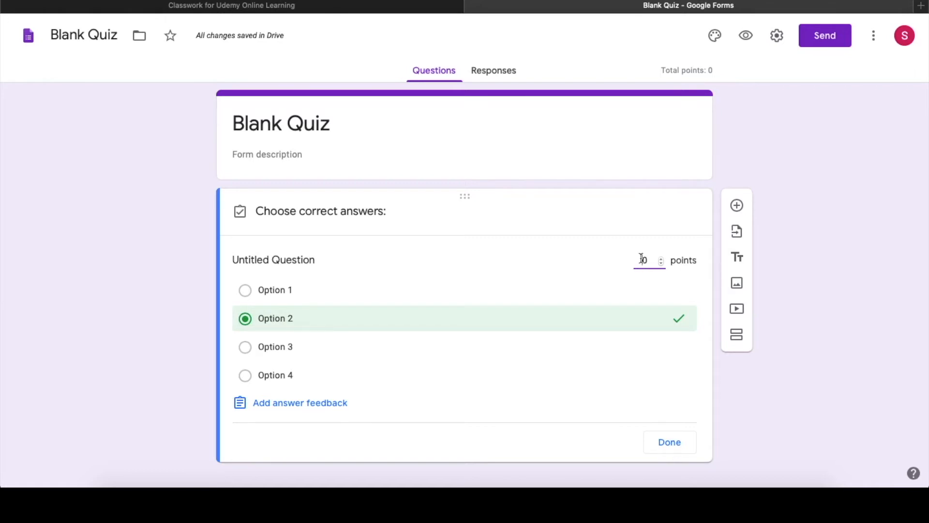
type("1")
left_click(672, 445)
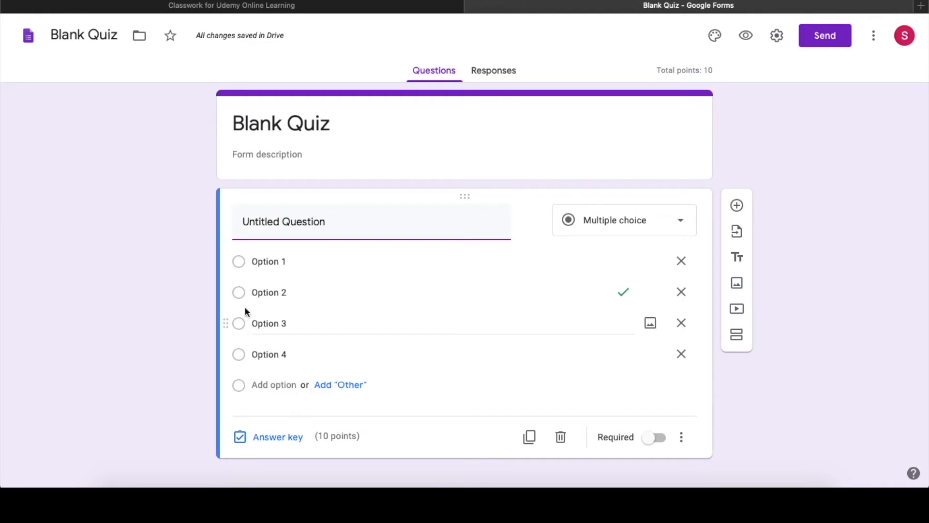
Change the untitled question to Checkboxes and mark Option 3 as a correct answer alongside Option 2.
left_click(674, 223)
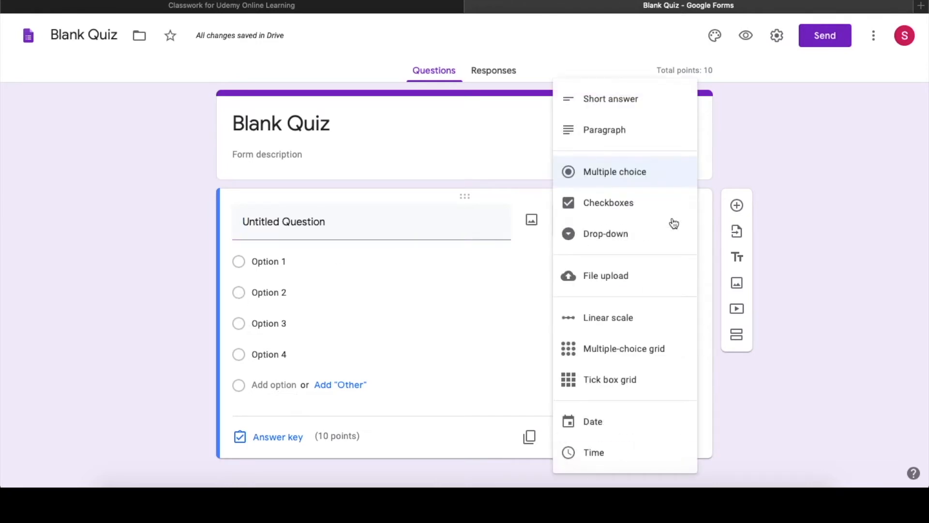
left_click(616, 205)
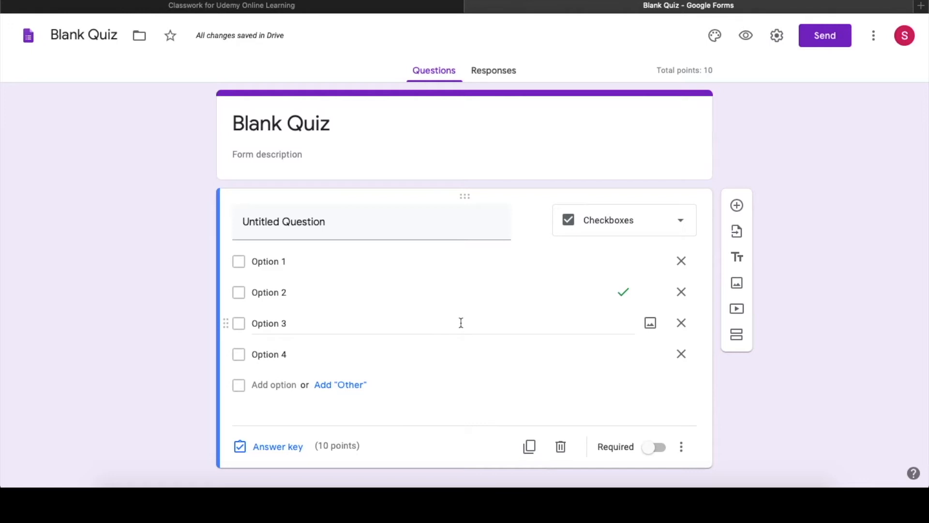
left_click(272, 449)
left_click(248, 348)
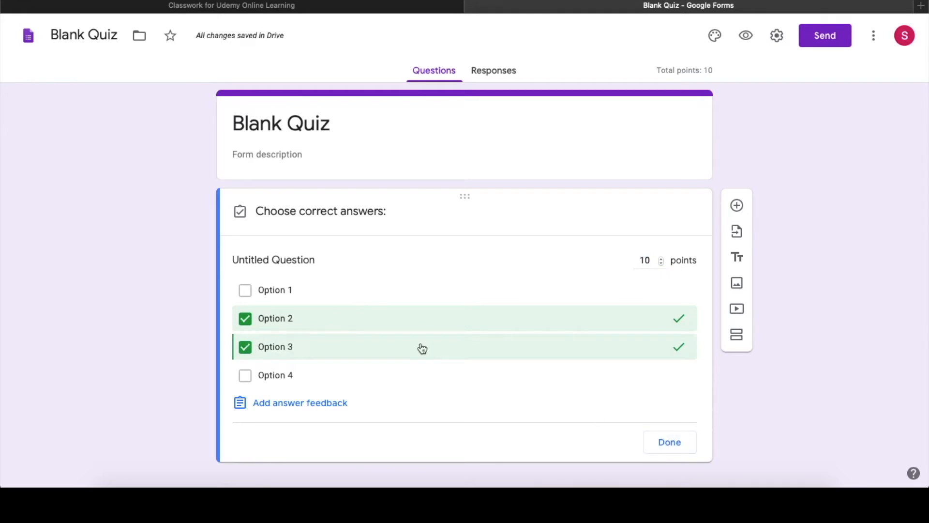
left_click(676, 452)
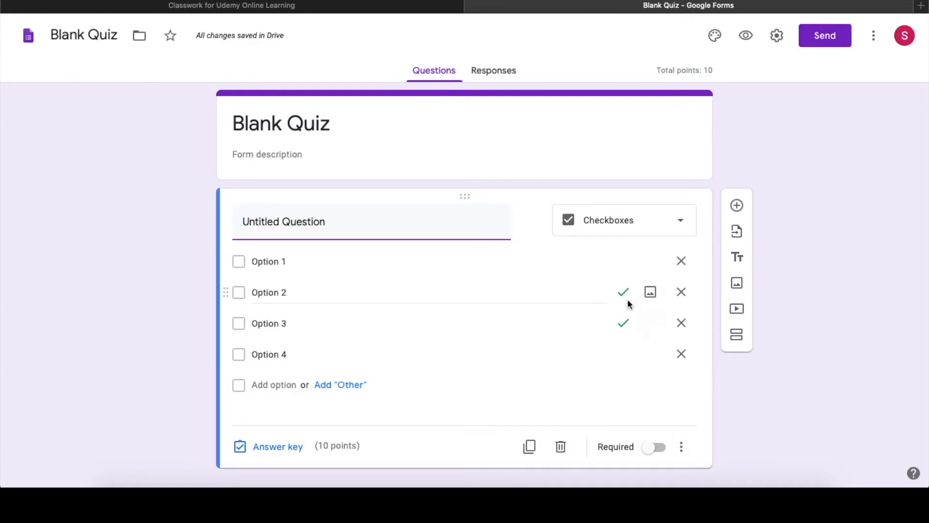
Try the Drop-down and File upload types on the question, allowing uploads to Drive and accepting only PDF files.
left_click(655, 217)
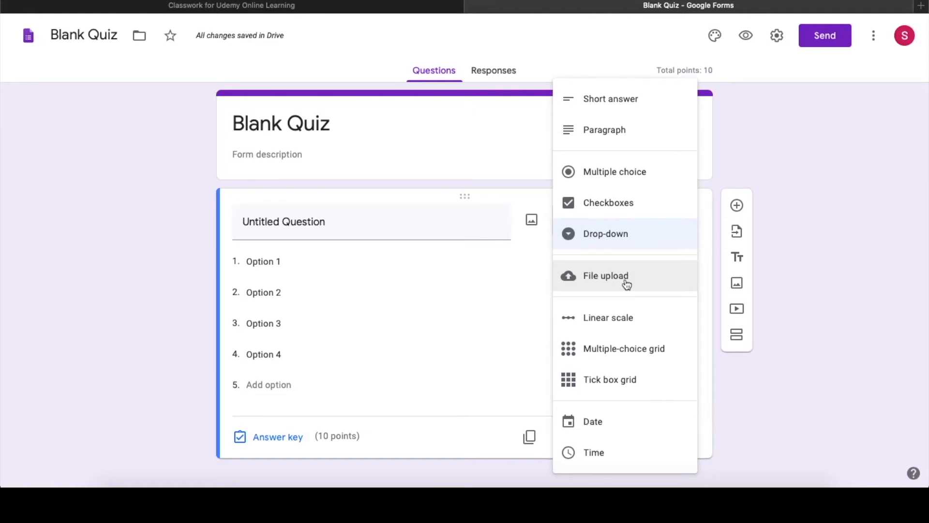
left_click(598, 285)
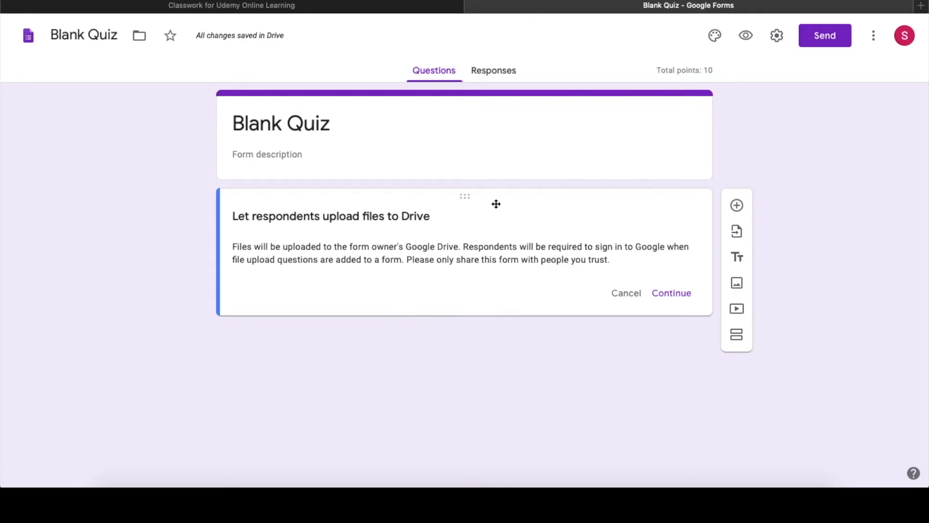
left_click(671, 295)
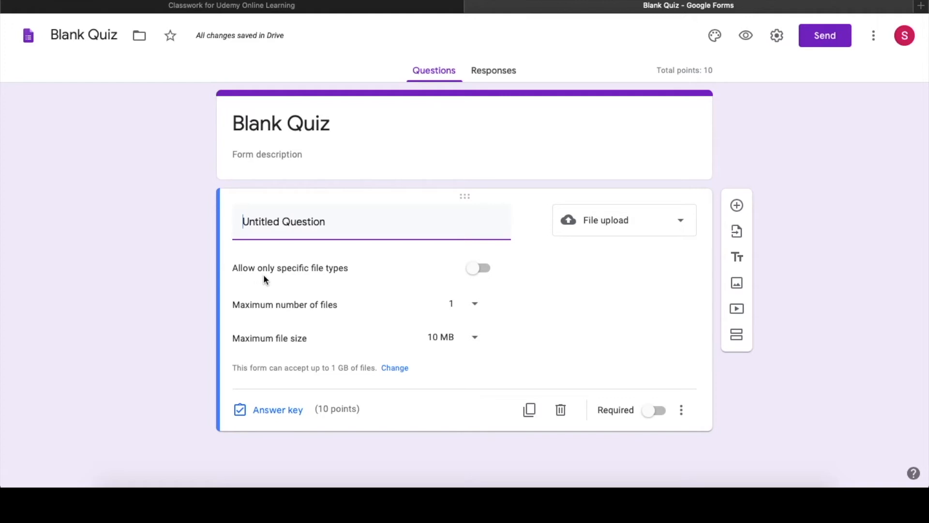
left_click(478, 269)
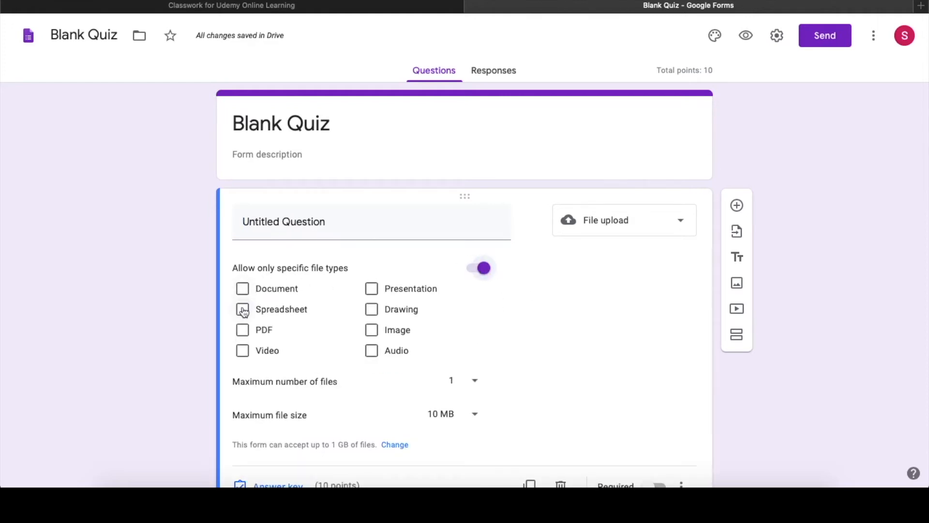
left_click(242, 331)
Review the feedback and points settings in the file upload question's answer key, and close them.
scroll(527, 401, "down", 2)
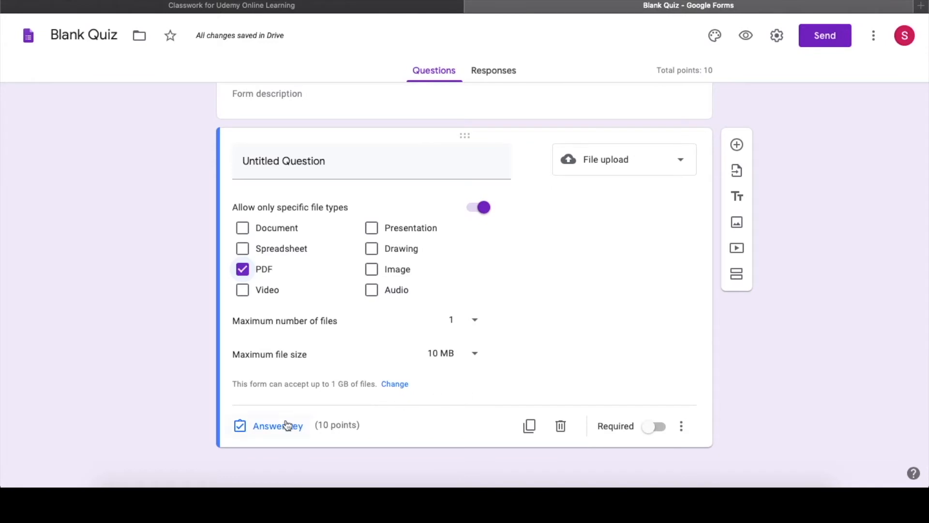
left_click(269, 426)
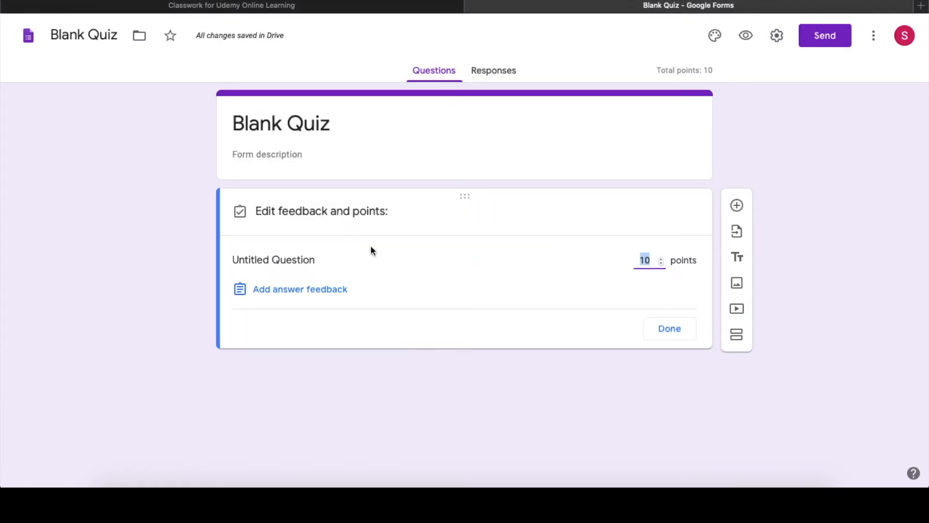
left_click(654, 331)
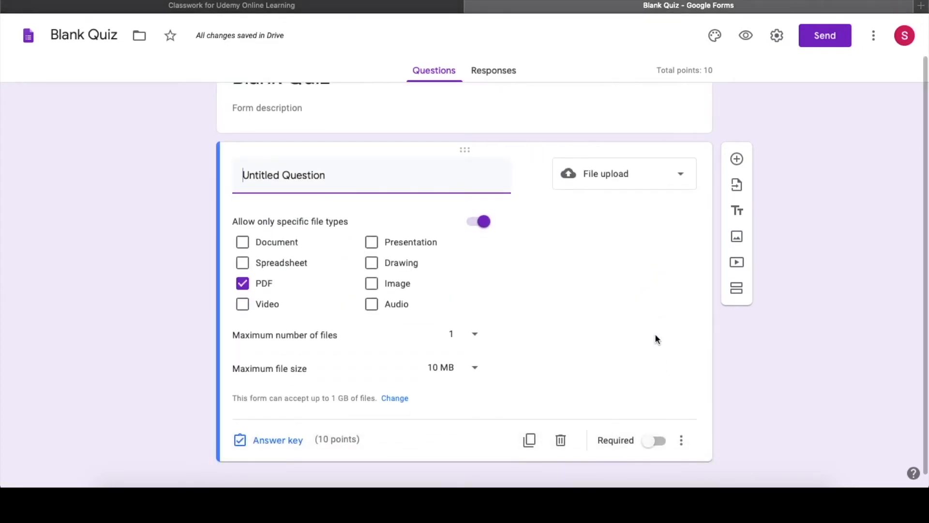
Try the Linear scale and Date types on the untitled question.
scroll(657, 339, "up", 1)
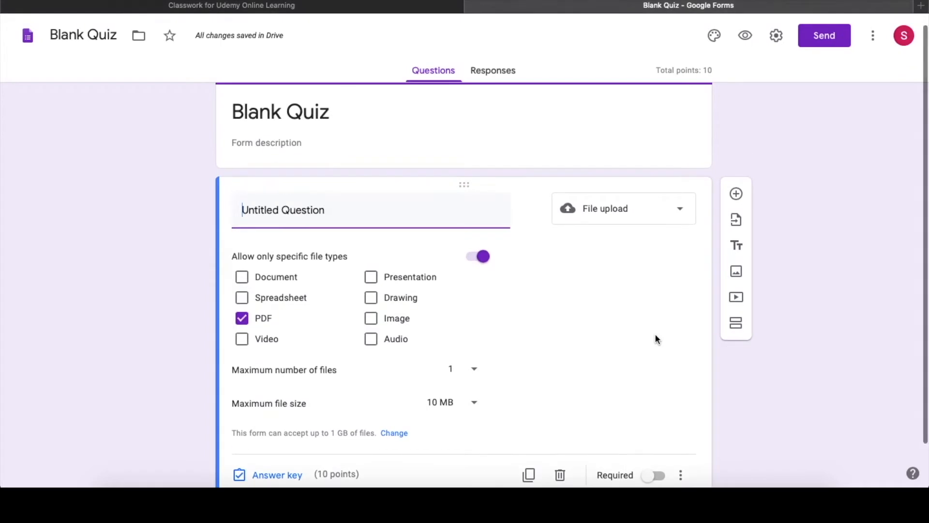
left_click(665, 225)
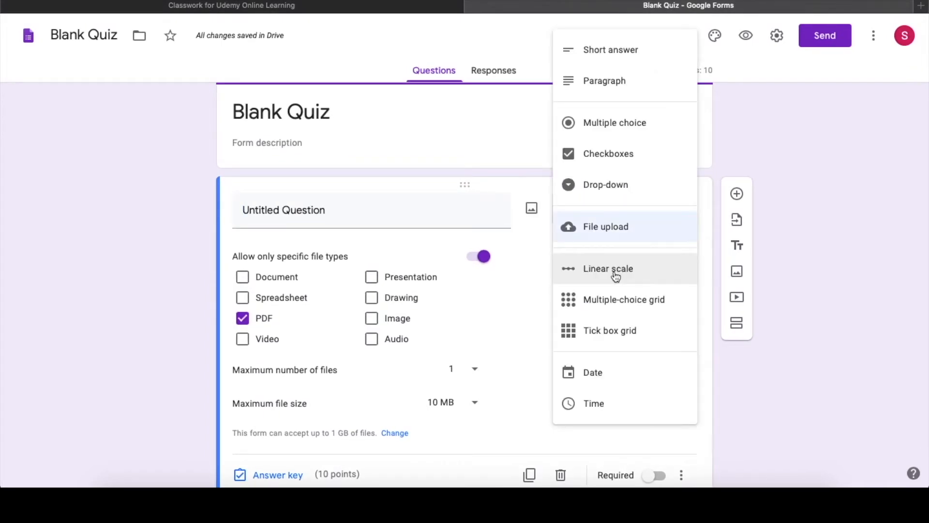
left_click(615, 276)
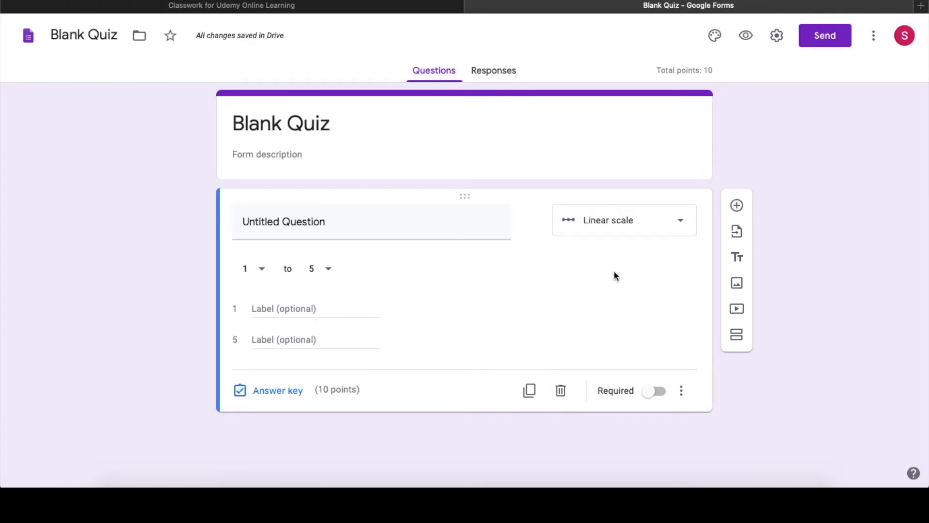
left_click(271, 391)
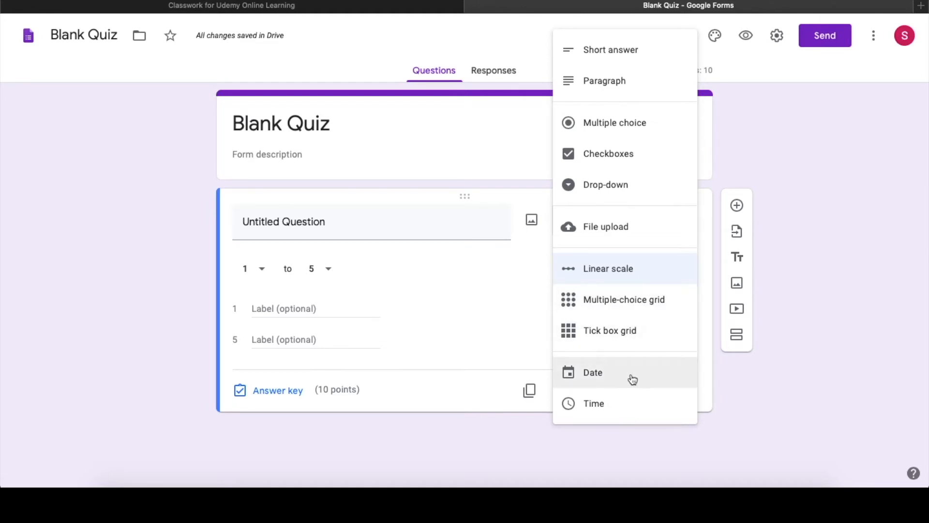
left_click(589, 381)
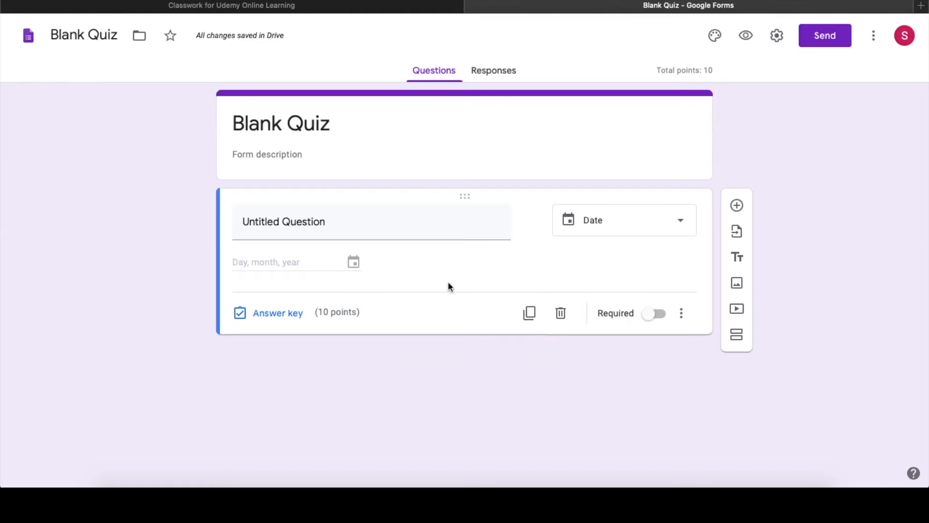
Return the untitled question to Multiple choice and give it the answers Option 1, Option 2 and Option 3.
left_click(674, 216)
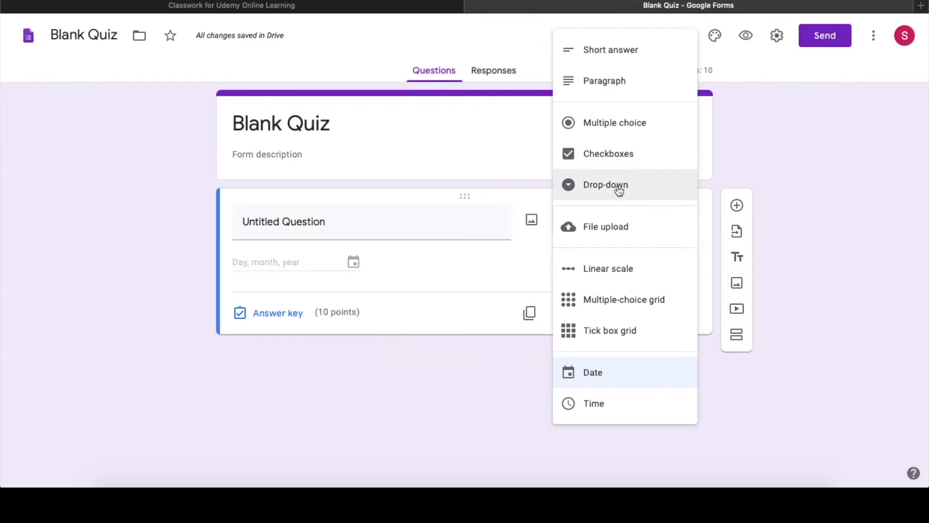
left_click(495, 364)
left_click(643, 227)
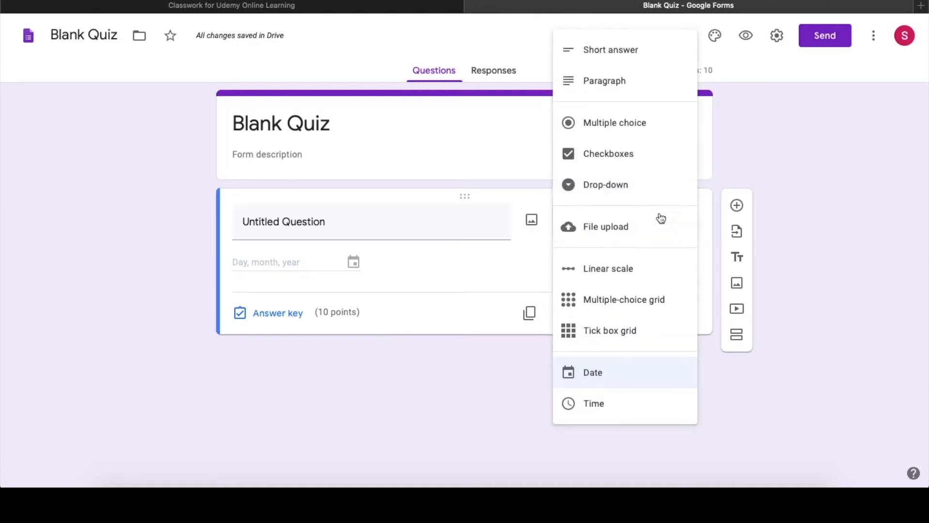
left_click(609, 131)
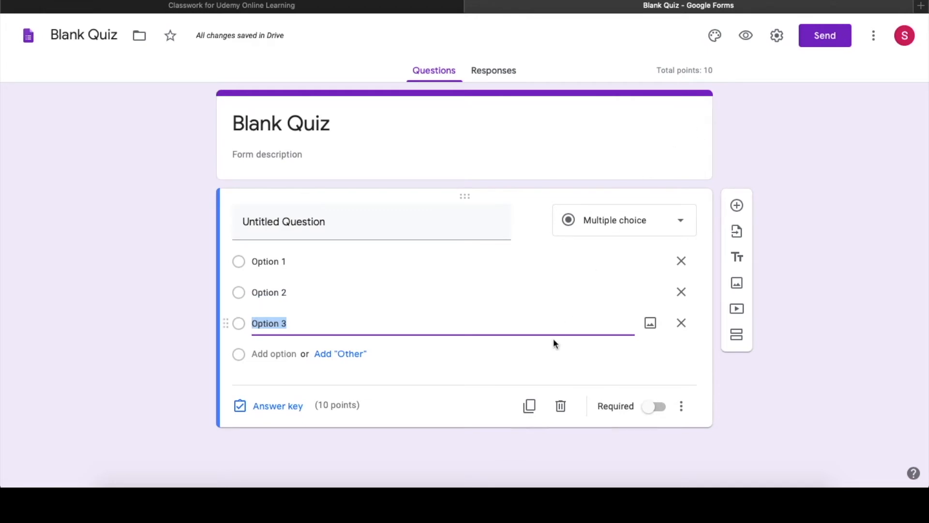
Duplicate the untitled multiple-choice question and delete the copy.
left_click(529, 407)
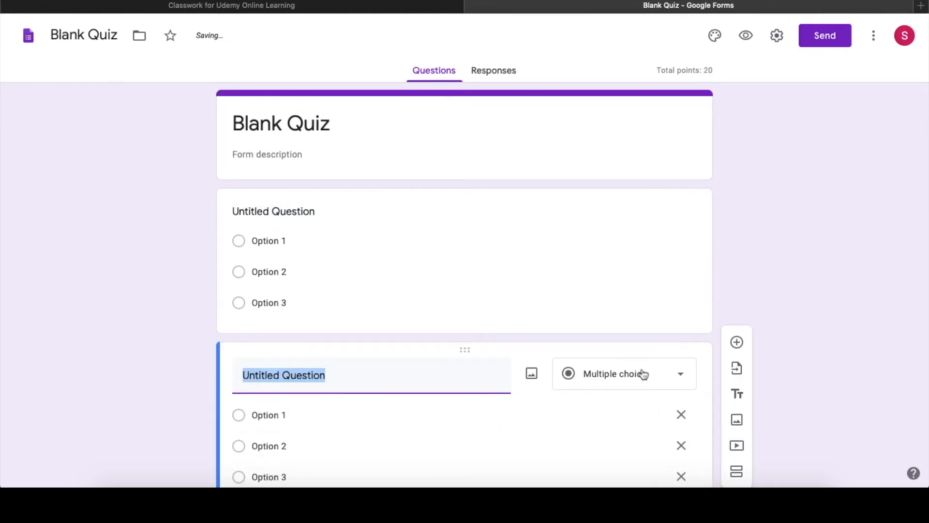
scroll(766, 303, "up", 3)
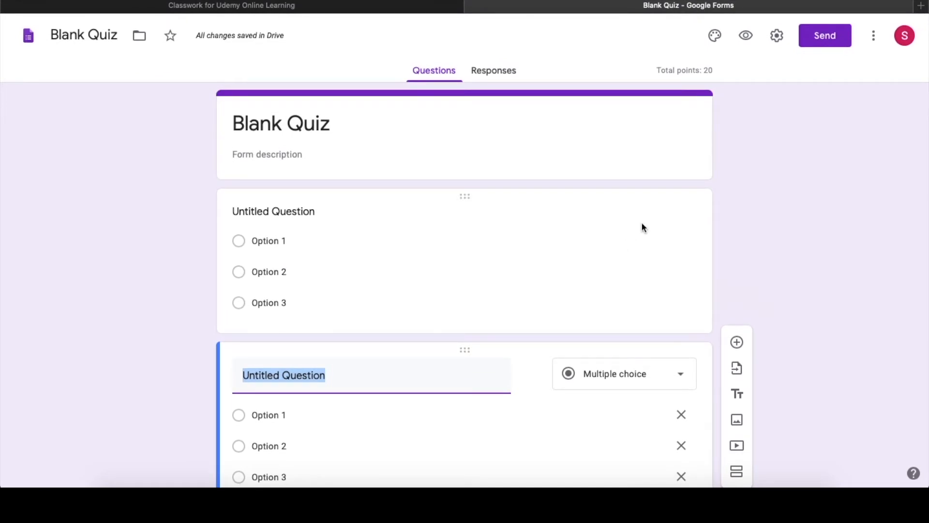
scroll(750, 260, "down", 3)
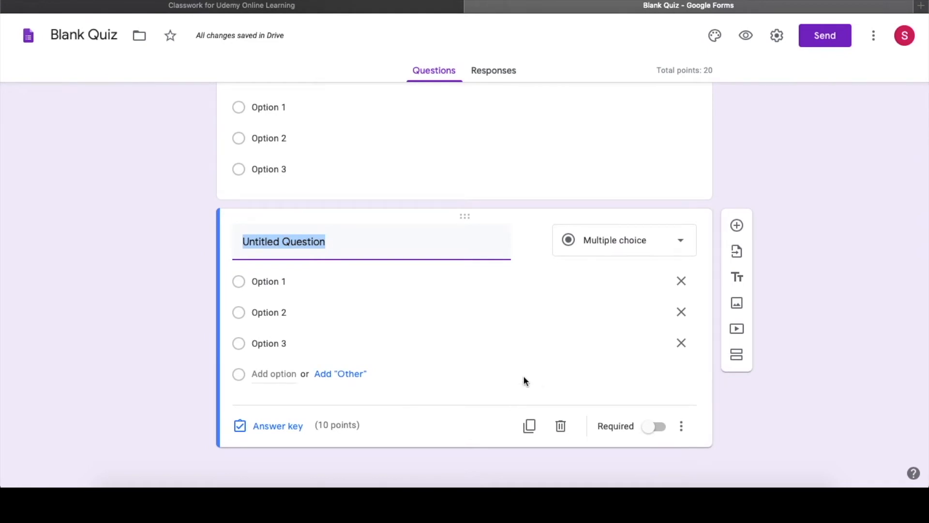
left_click(561, 427)
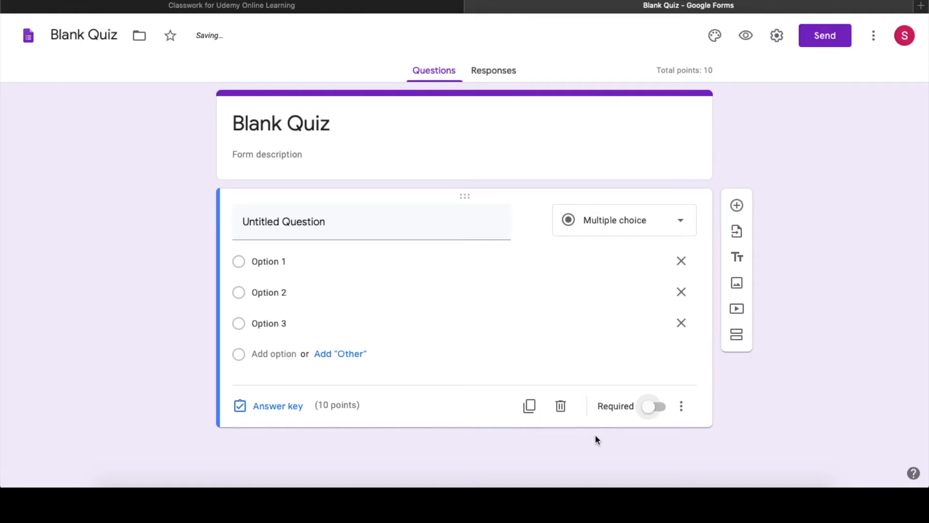
Make the untitled question required and add a new blank multiple-choice question below it.
left_click(658, 409)
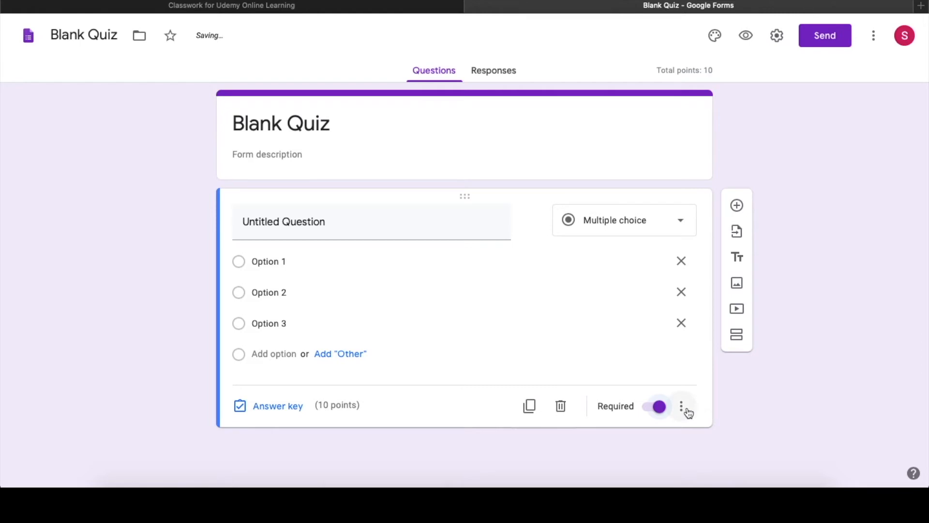
left_click(682, 408)
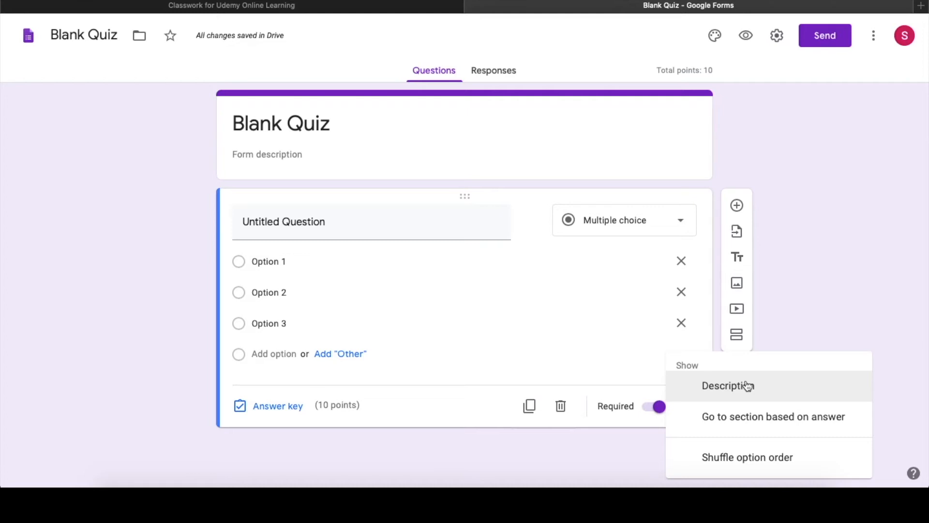
left_click(463, 401)
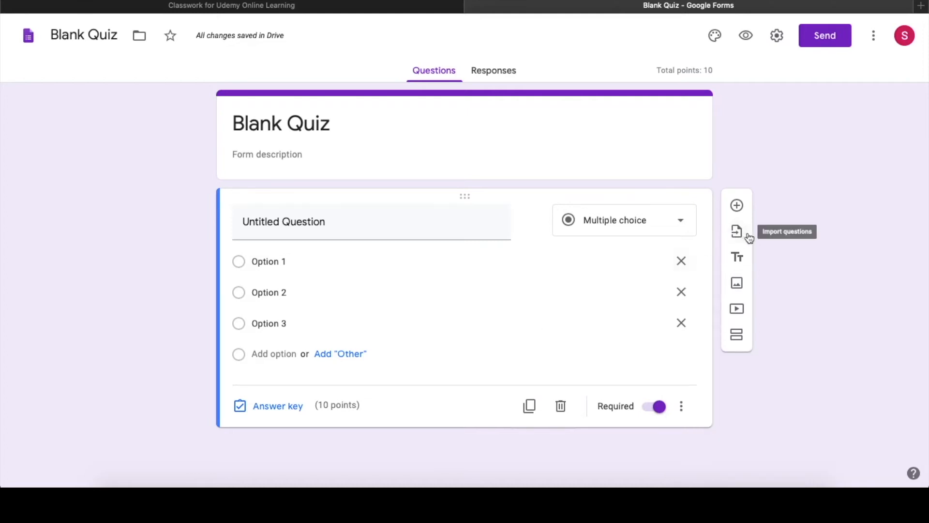
left_click(737, 206)
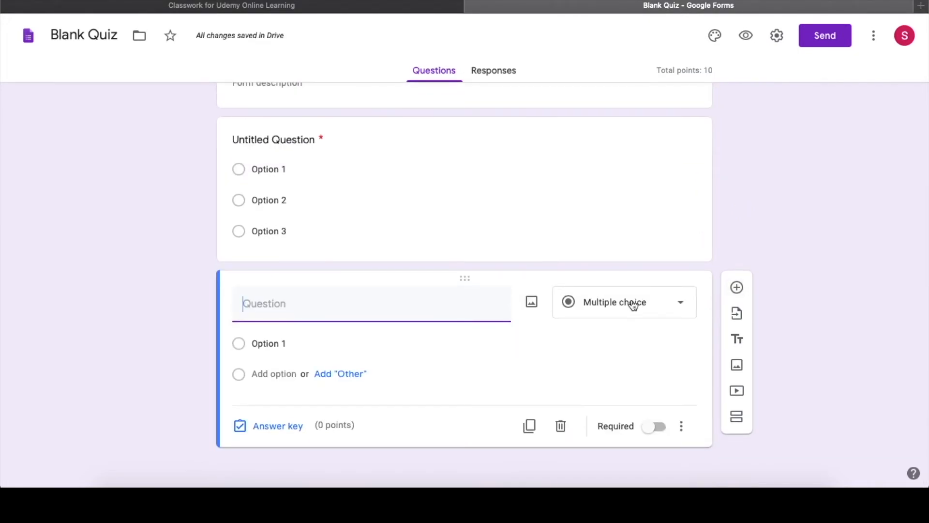
Browse the existing and previously selected forms for importing questions, and close the selection without importing any.
left_click(736, 315)
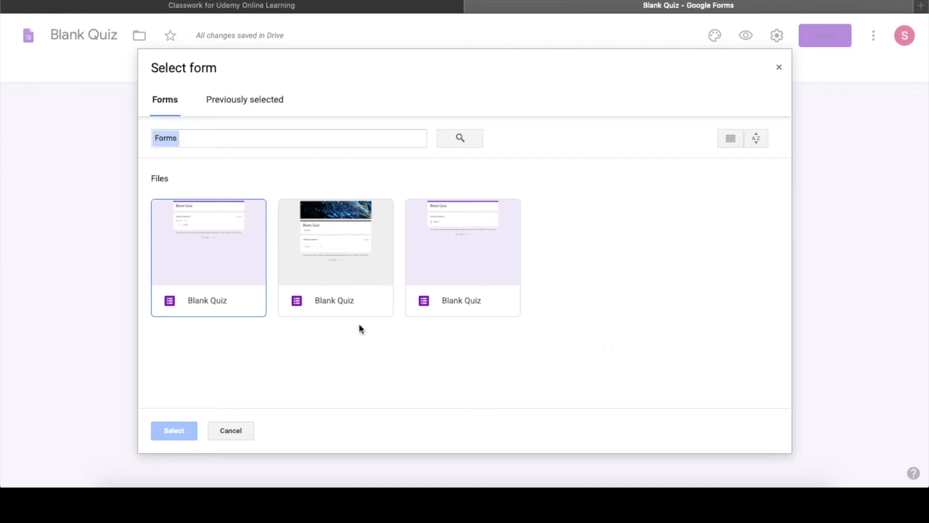
left_click(245, 102)
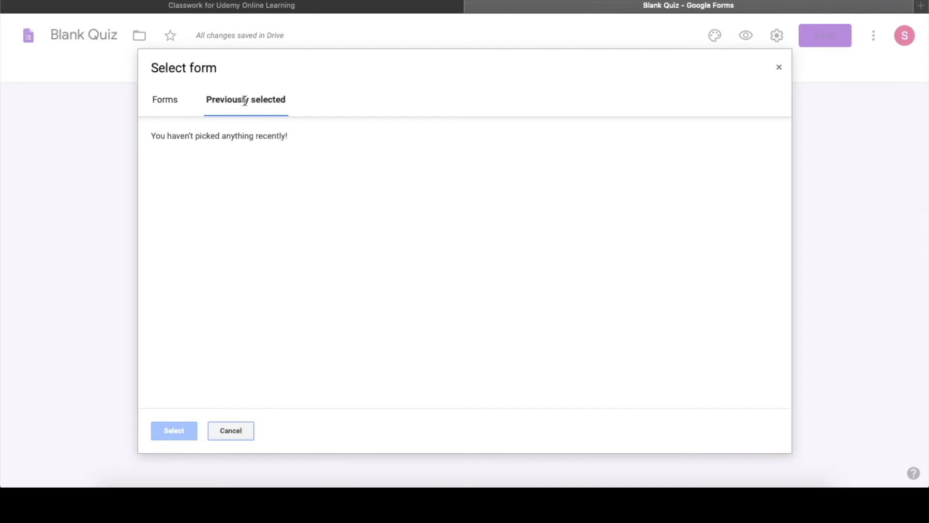
left_click(173, 102)
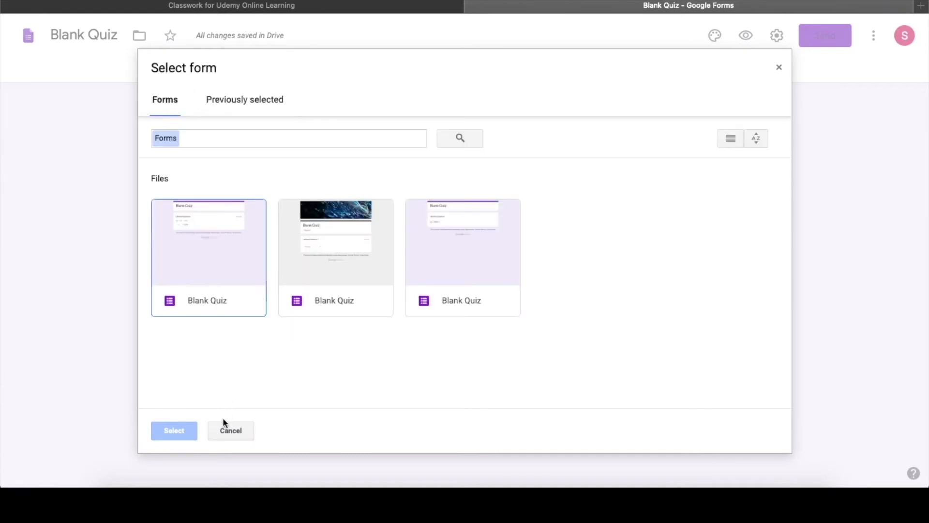
left_click(229, 430)
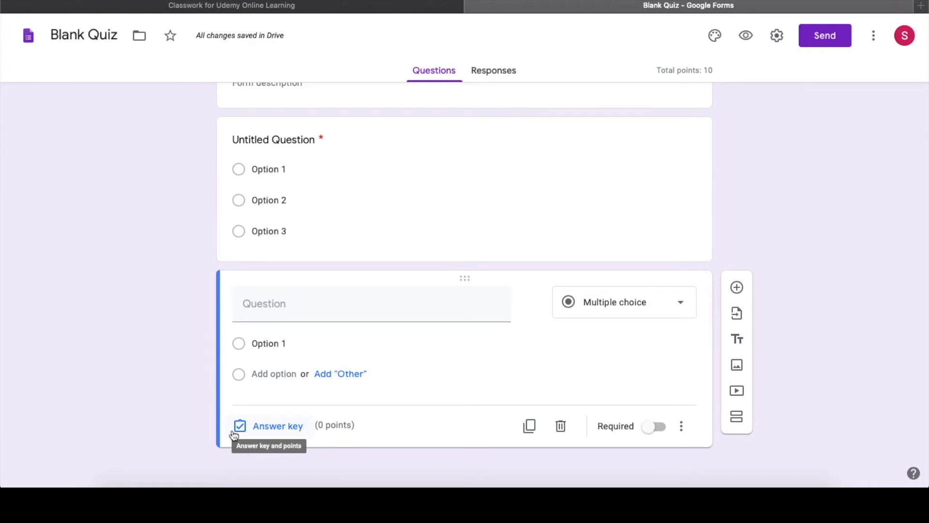
Add a title and description block and move it directly beneath the Blank Quiz header, above the untitled question.
left_click(737, 340)
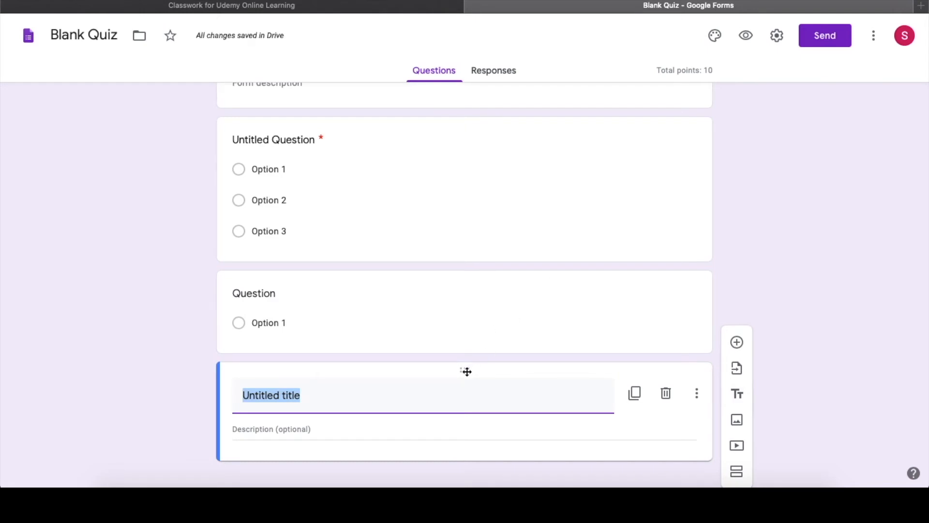
left_click_drag(467, 371, 465, 166)
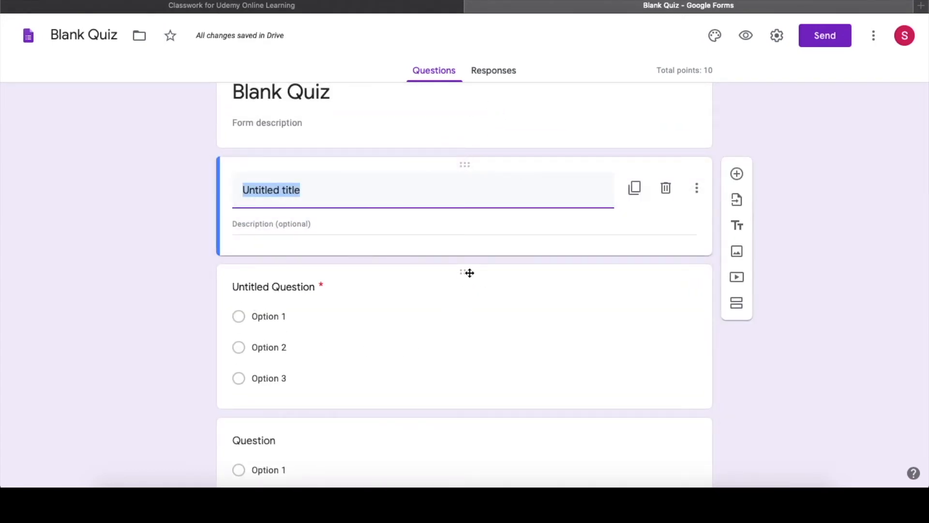
scroll(457, 189, "up", 1)
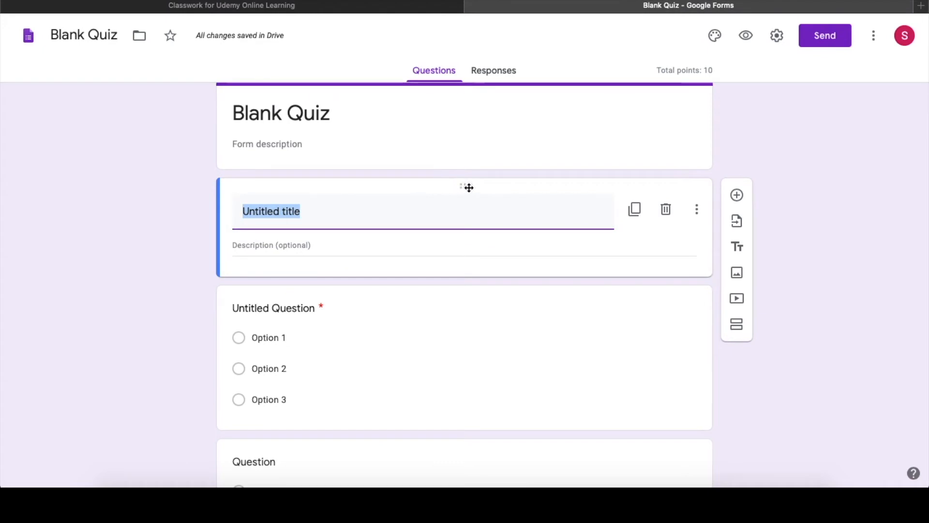
mouse_move(465, 188)
left_mouse_down()
mouse_move(463, 347)
mouse_move(471, 179)
left_mouse_up()
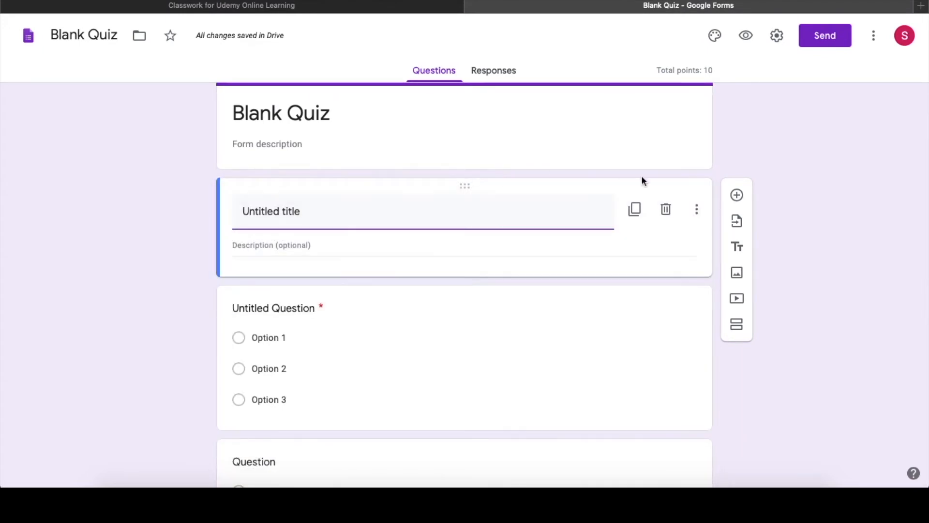
Run a Google image search for "Moon" and insert a full-moon picture below the untitled title block.
left_click(736, 273)
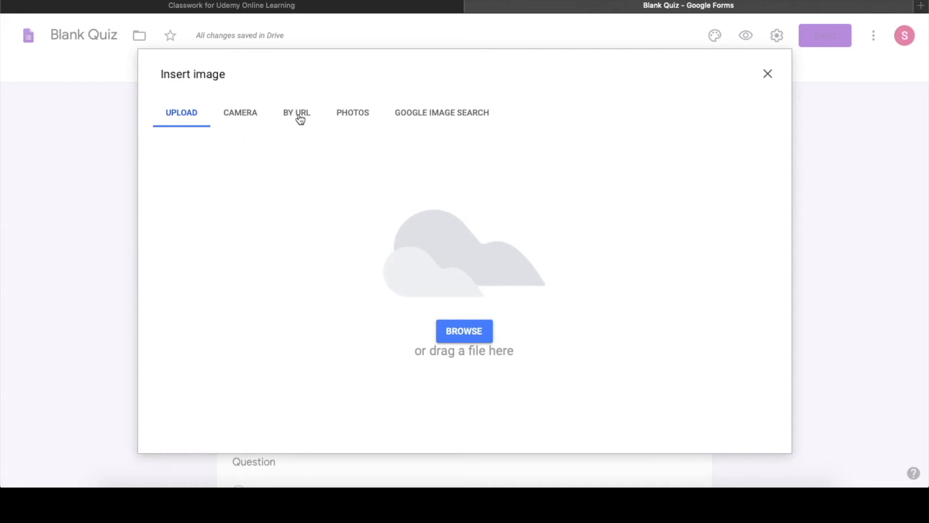
left_click(359, 115)
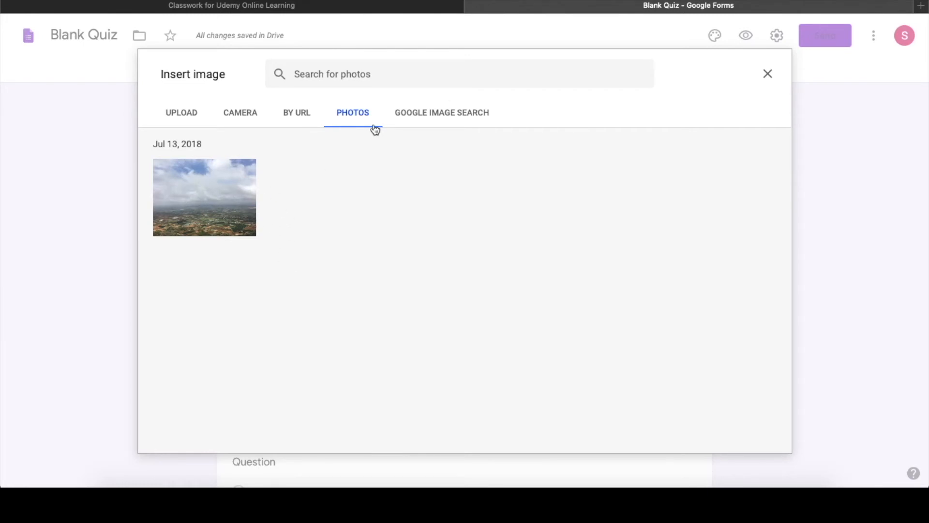
left_click(443, 115)
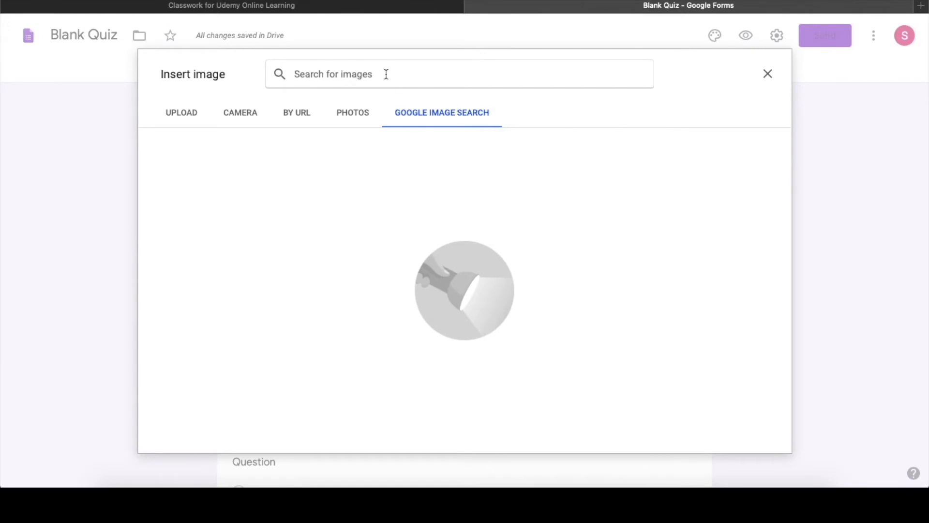
type("Moon")
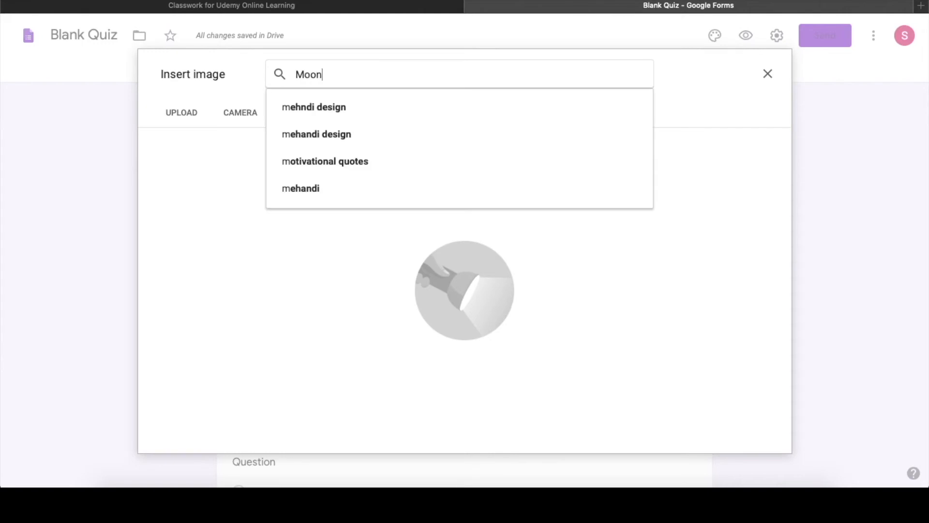
key("Return")
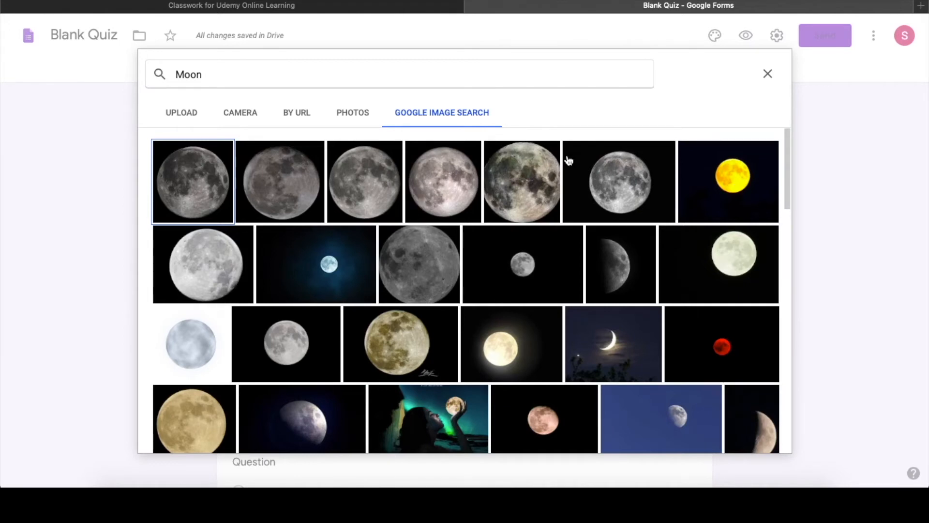
left_click(441, 180)
scroll(696, 165, "down", 2)
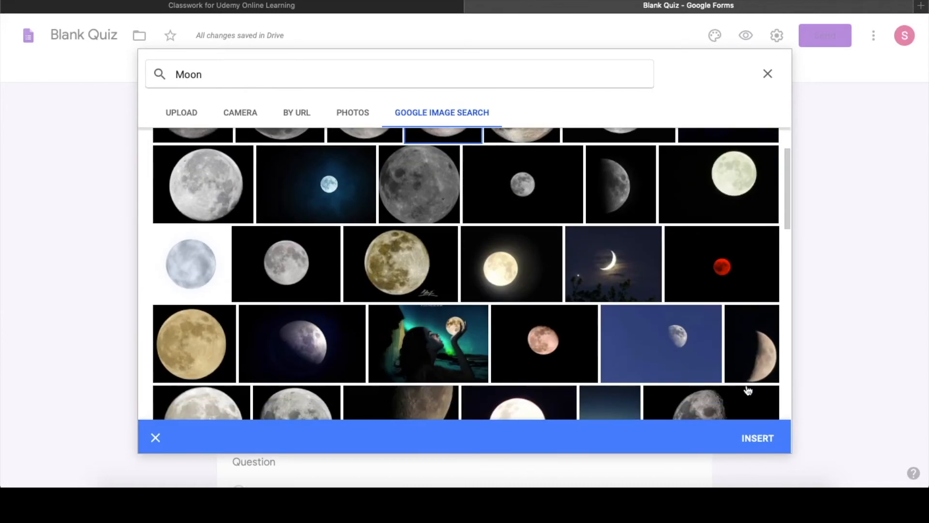
left_click(759, 438)
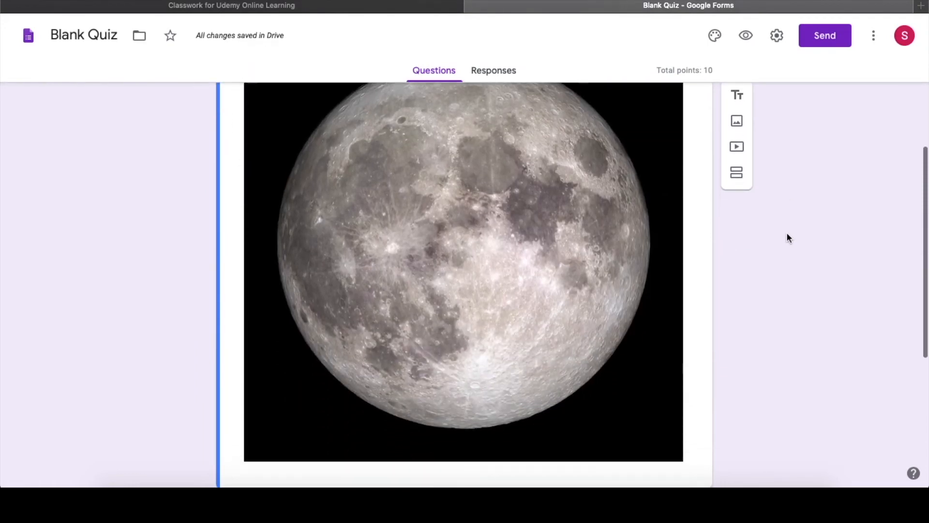
Look over the inserted moon image in the form and delete it.
scroll(787, 235, "up", 2)
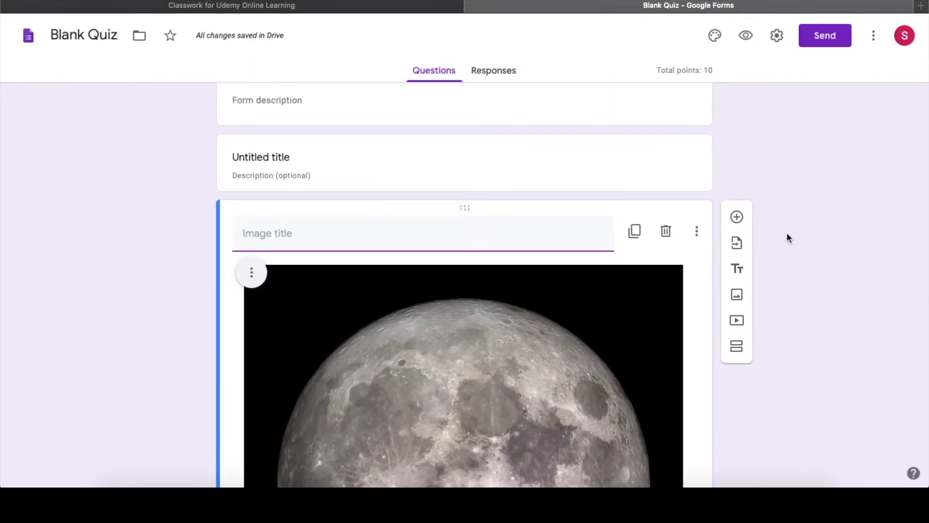
scroll(787, 237, "down", 2)
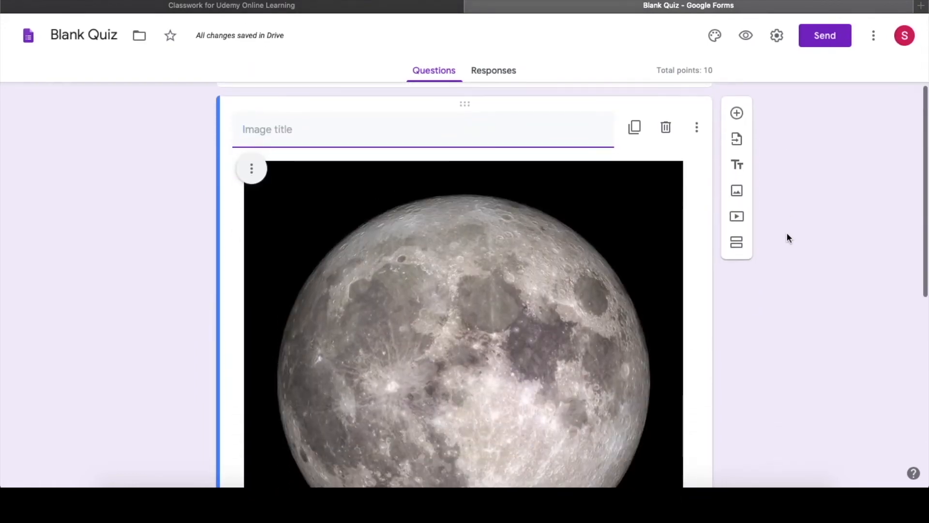
scroll(787, 237, "up", 1)
scroll(787, 237, "up", 2)
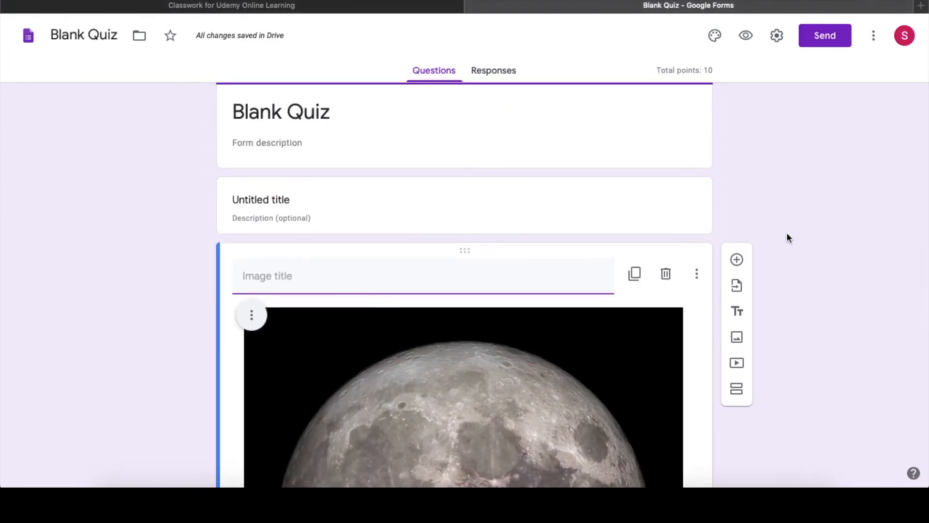
scroll(787, 237, "down", 2)
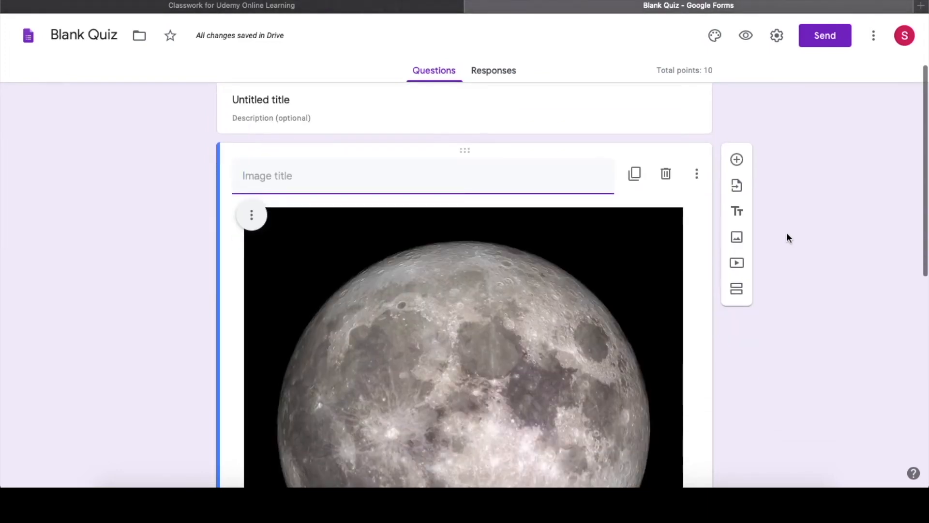
left_click(666, 175)
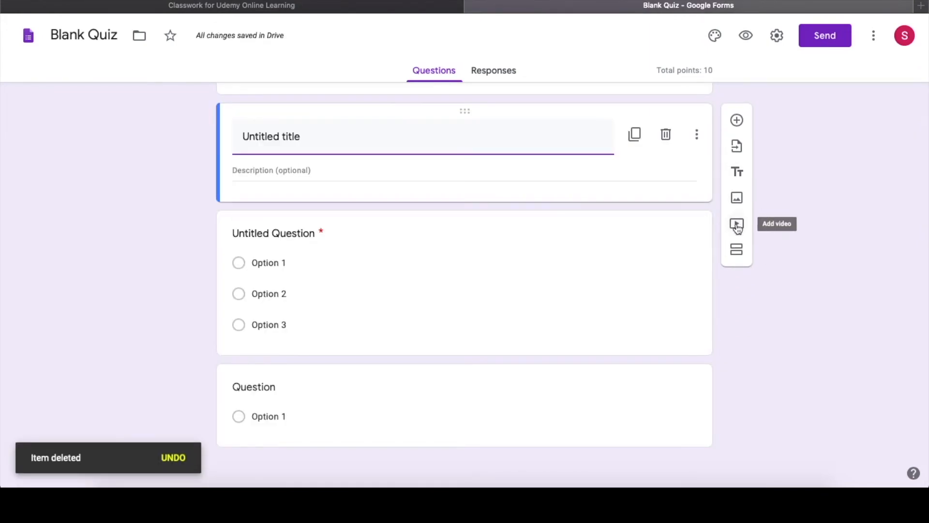
Check the YouTube search and URL options for adding a video, and close the selection without adding one.
left_click(737, 224)
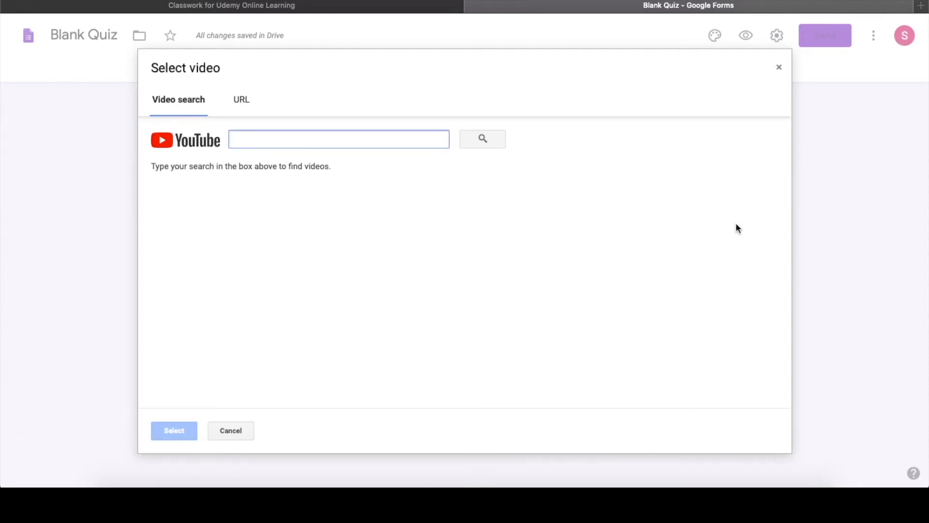
left_click(242, 100)
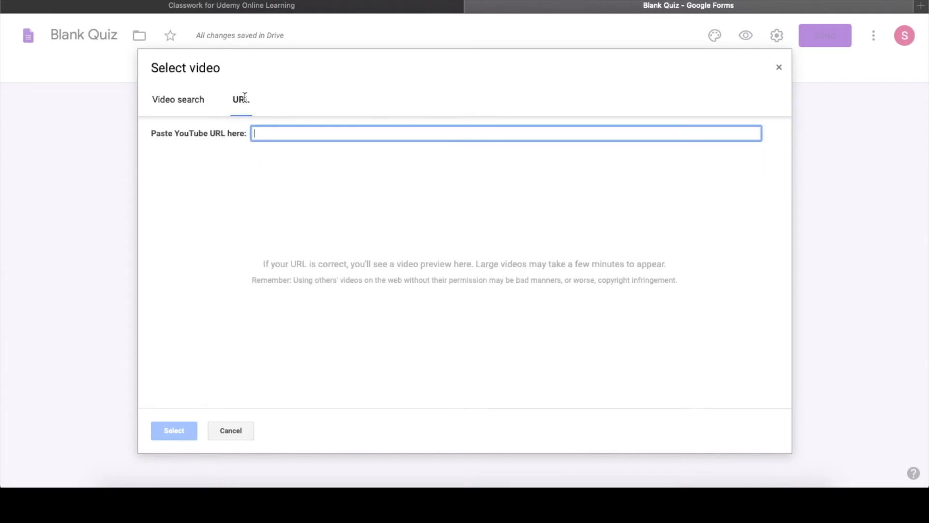
left_click(233, 431)
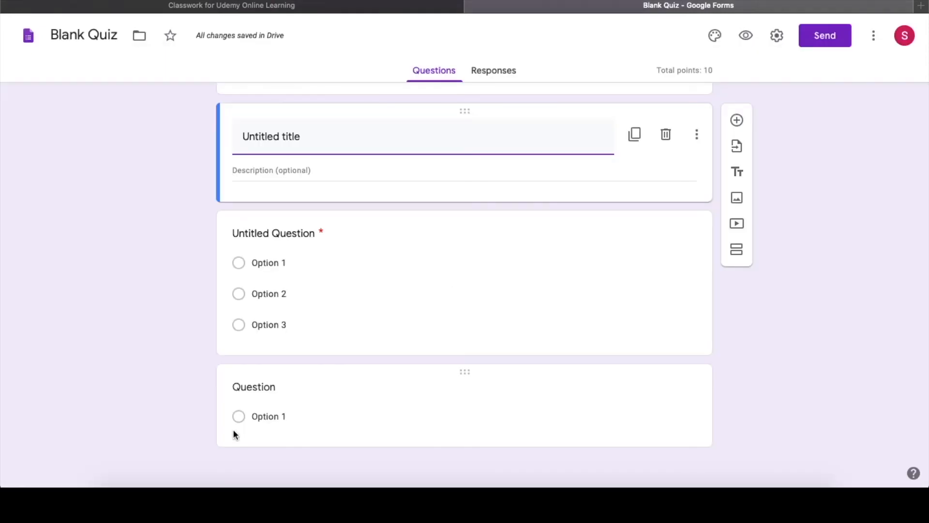
Add a new section after the untitled title block and review how the form is divided.
left_click(737, 250)
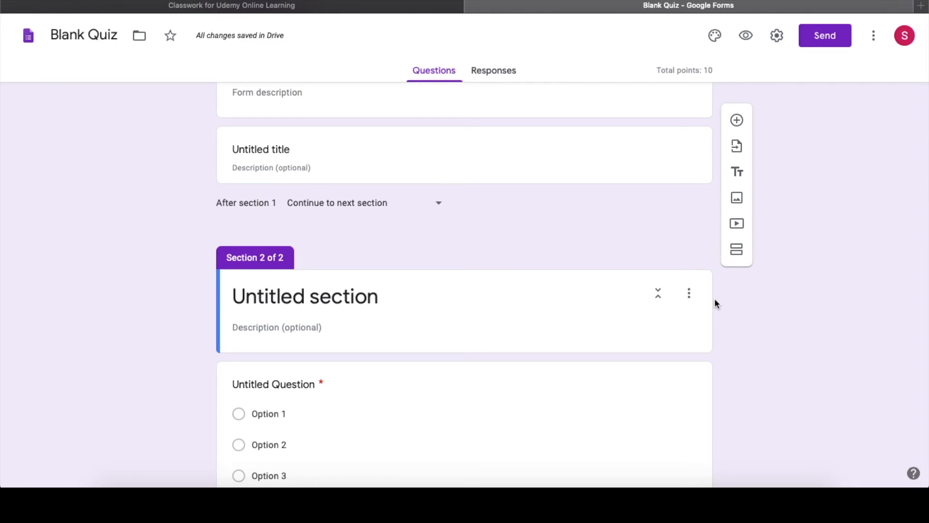
scroll(811, 268, "up", 2)
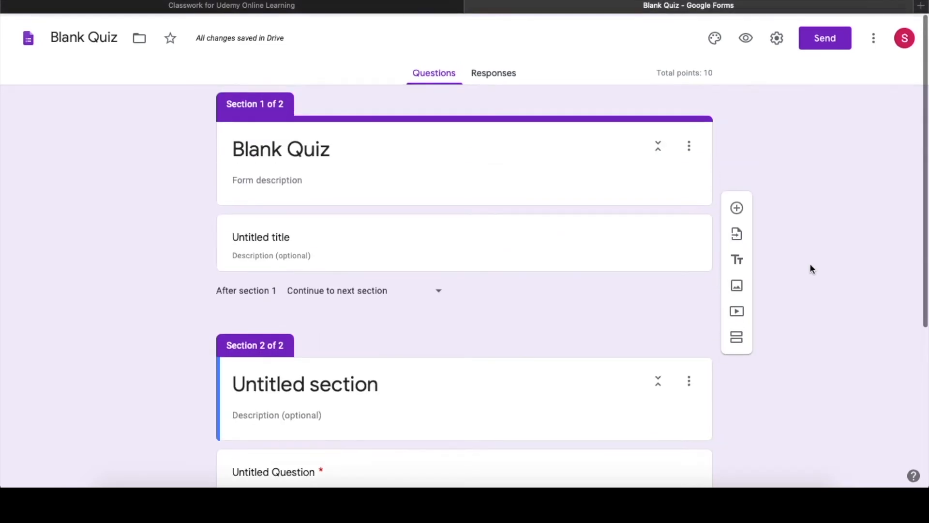
scroll(811, 268, "down", 5)
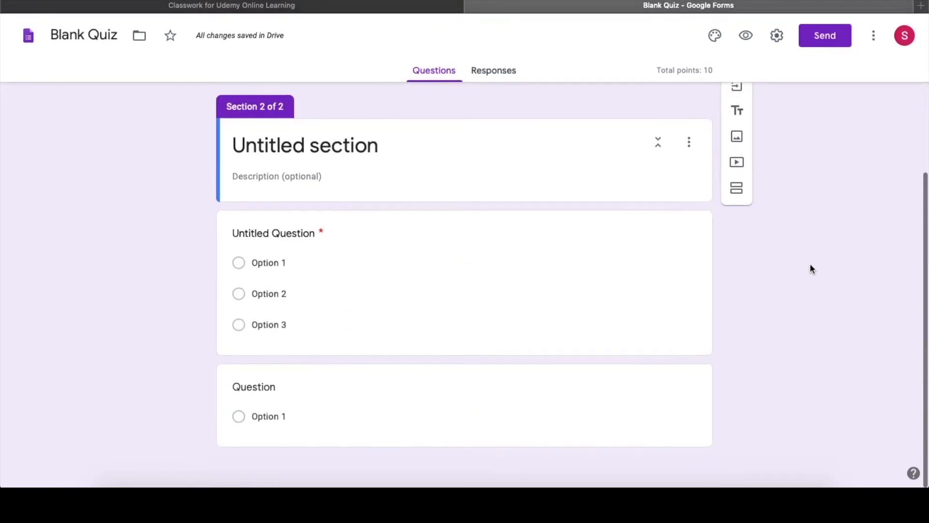
scroll(811, 268, "up", 5)
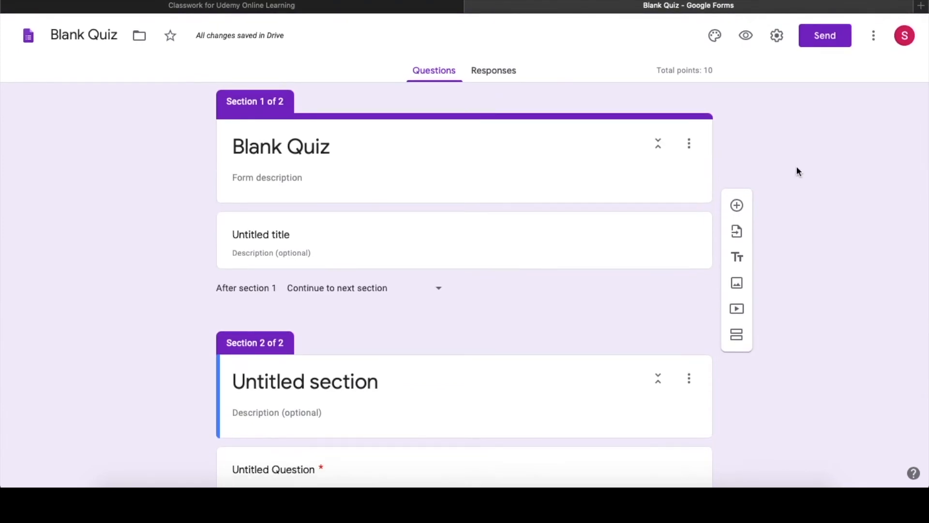
Try the Blue #4285f4 theme colour on the form, and change it to Orange #ff9800.
left_click(715, 36)
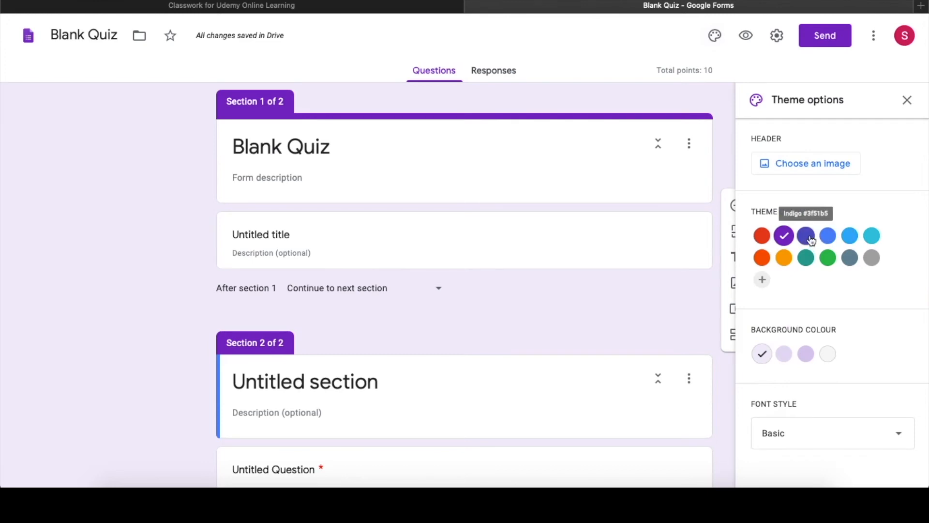
left_click(827, 236)
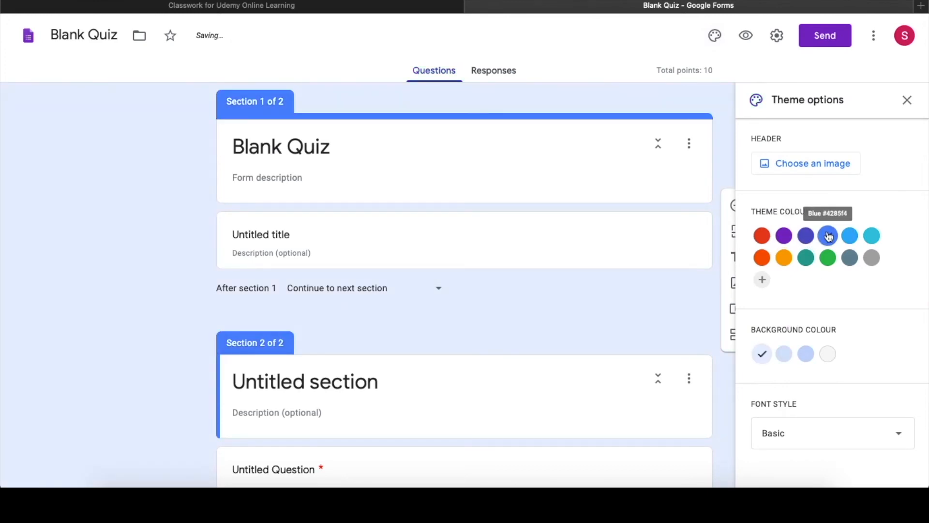
left_click(784, 258)
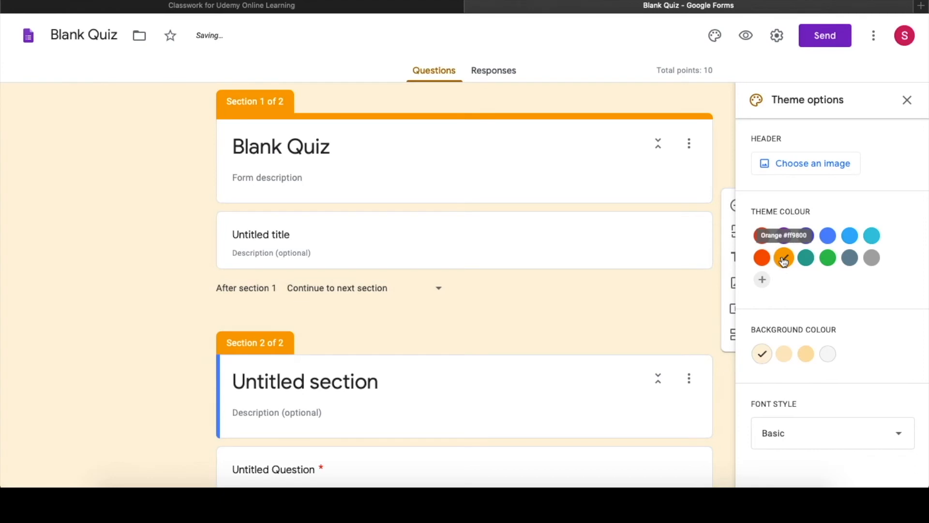
Browse the header image sources and insert the multicoloured yarn picture from the Work and School themes as the form's header.
left_click(826, 172)
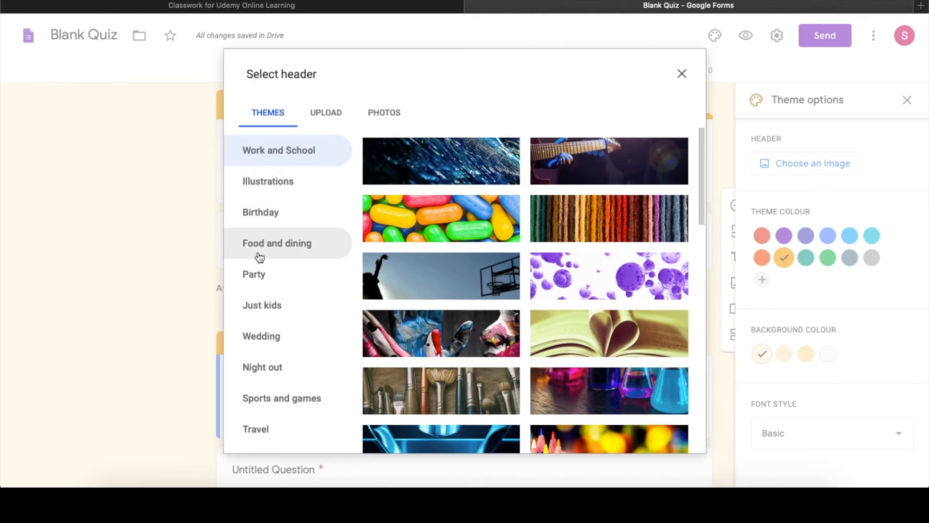
left_click(264, 278)
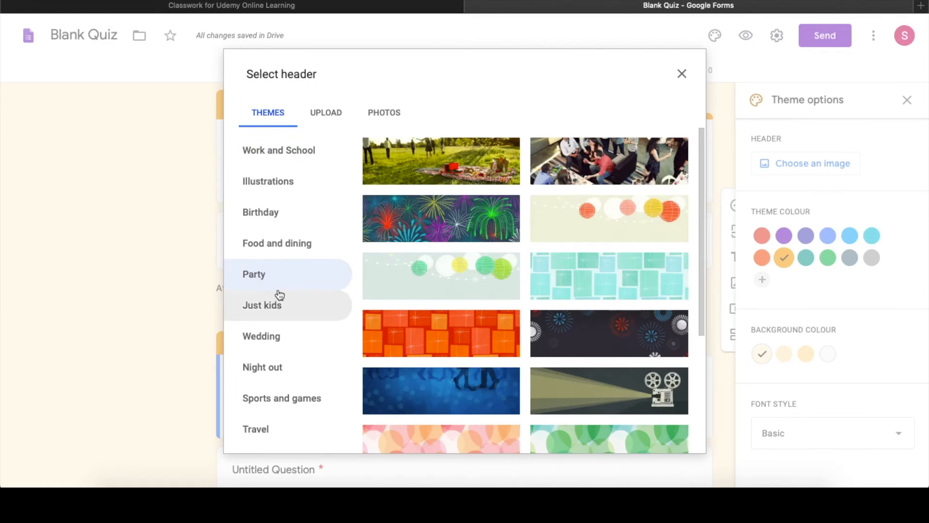
left_click(325, 113)
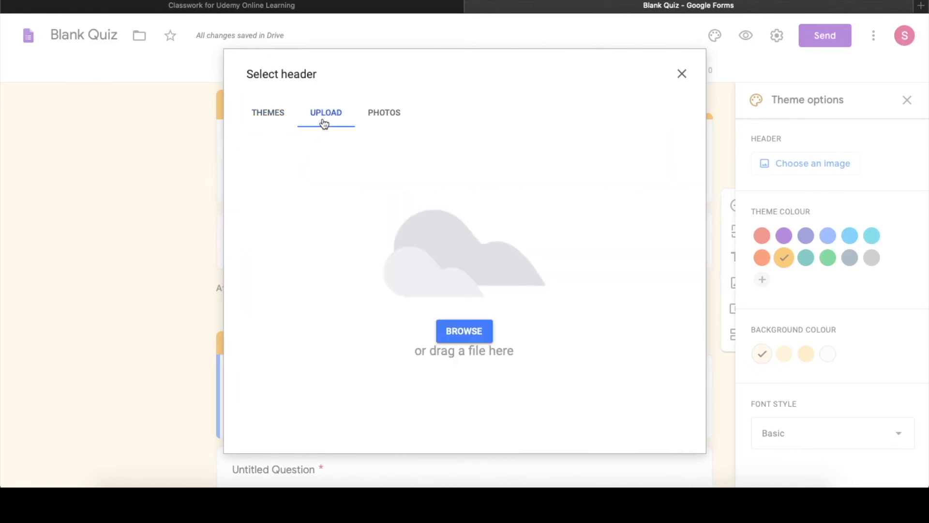
left_click(396, 121)
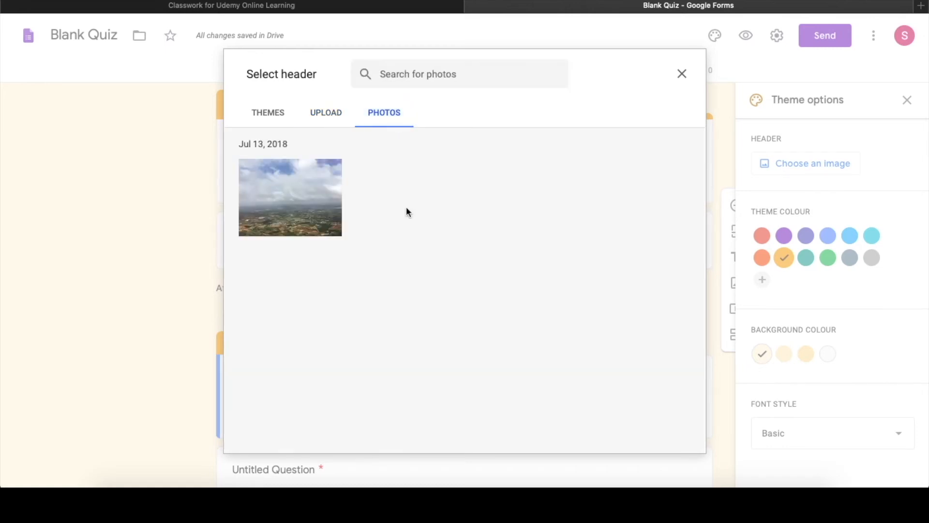
left_click(275, 116)
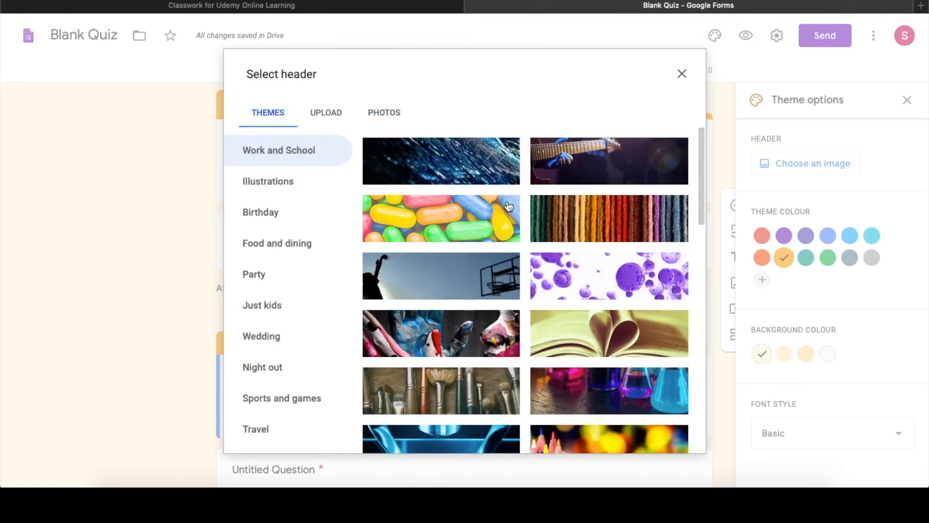
left_click(643, 223)
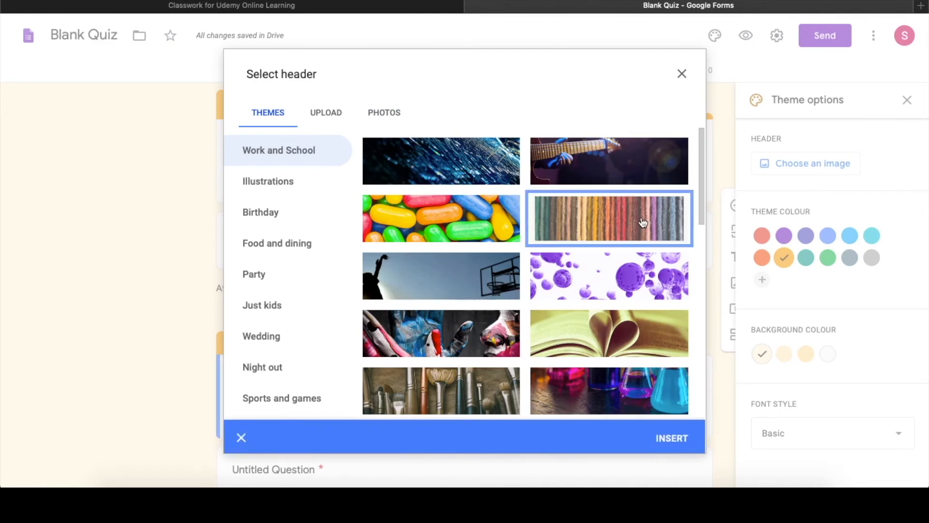
left_click(674, 438)
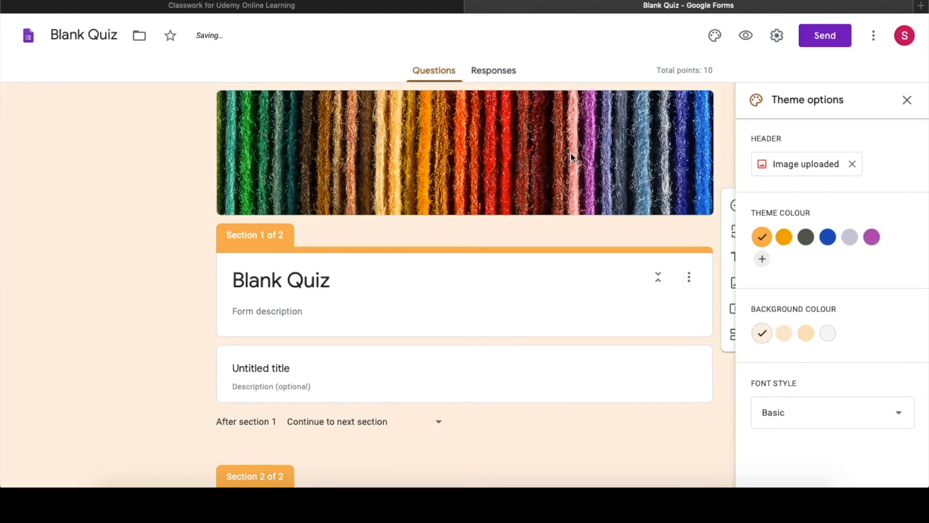
scroll(571, 152, "down", 1)
scroll(870, 238, "down", 1)
scroll(870, 239, "up", 2)
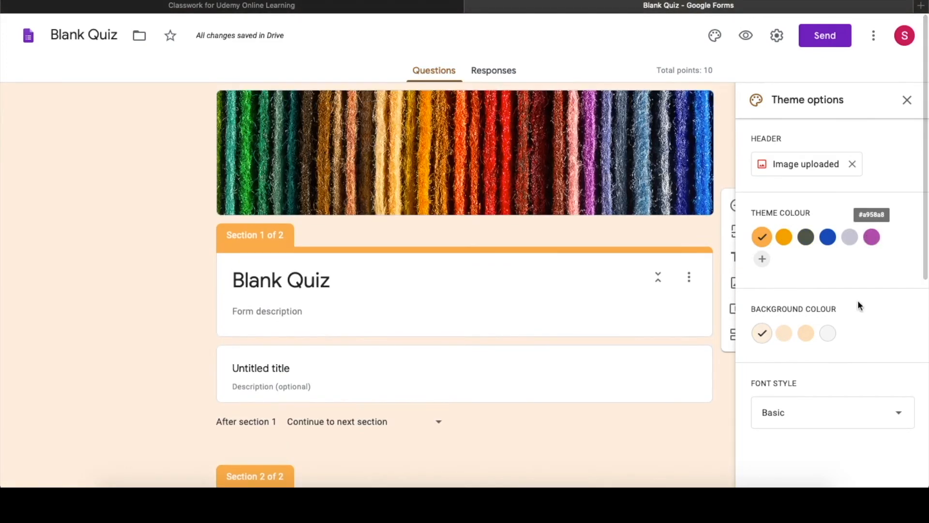
Set the form's font style to Decorative, and preview the themed quiz as respondents see it before returning to the editor.
left_click(891, 423)
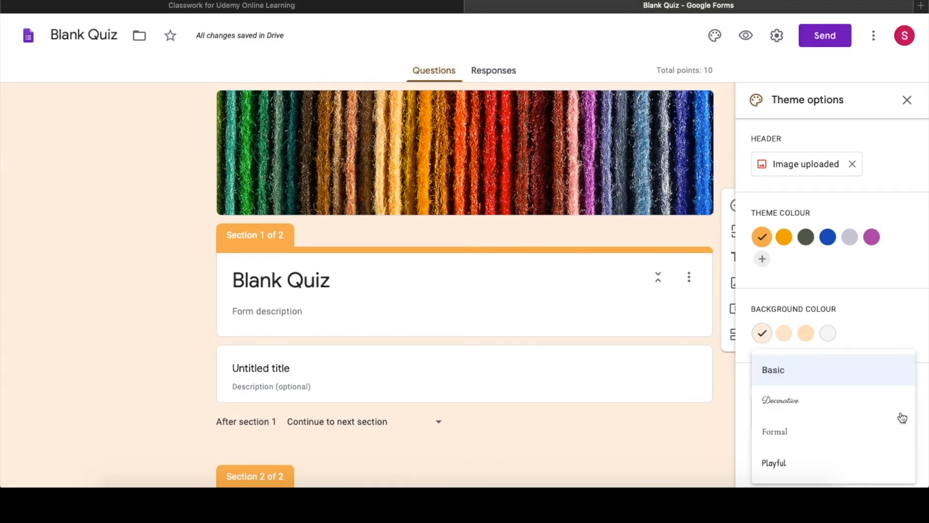
left_click(792, 407)
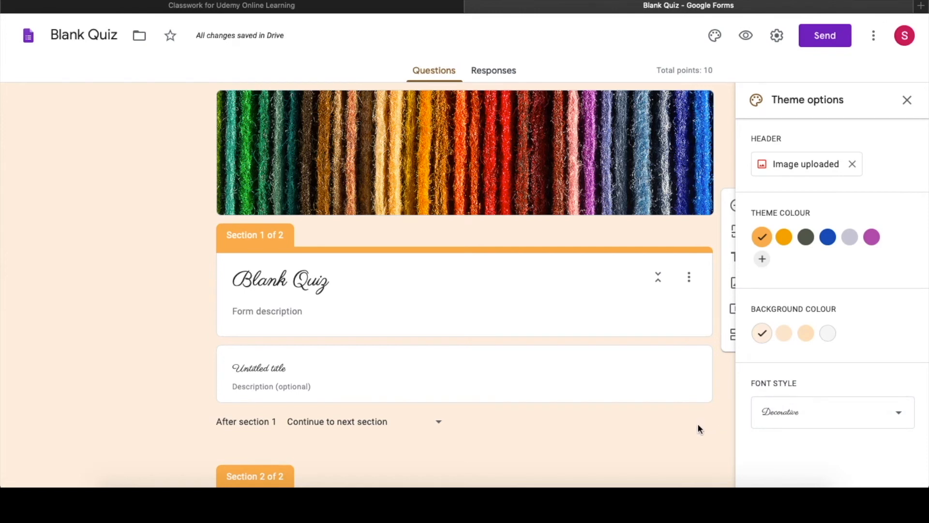
left_click(908, 99)
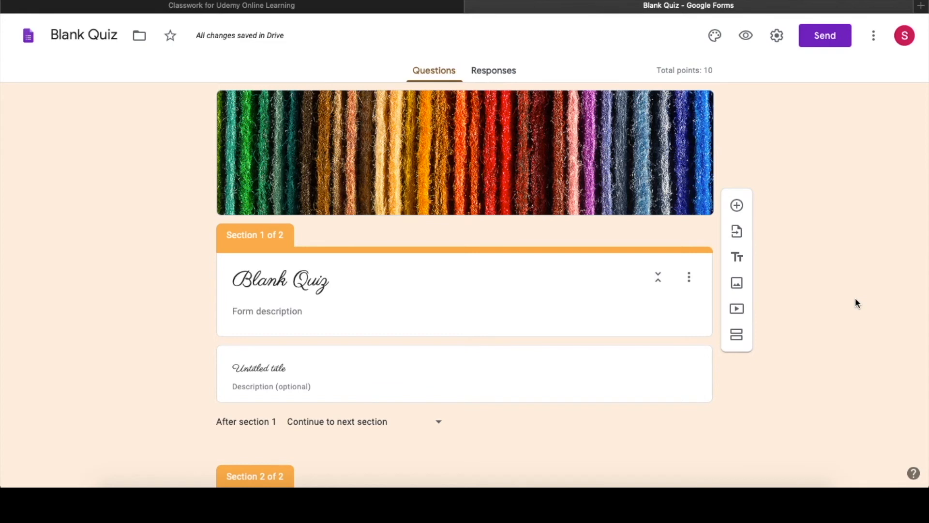
left_click(746, 36)
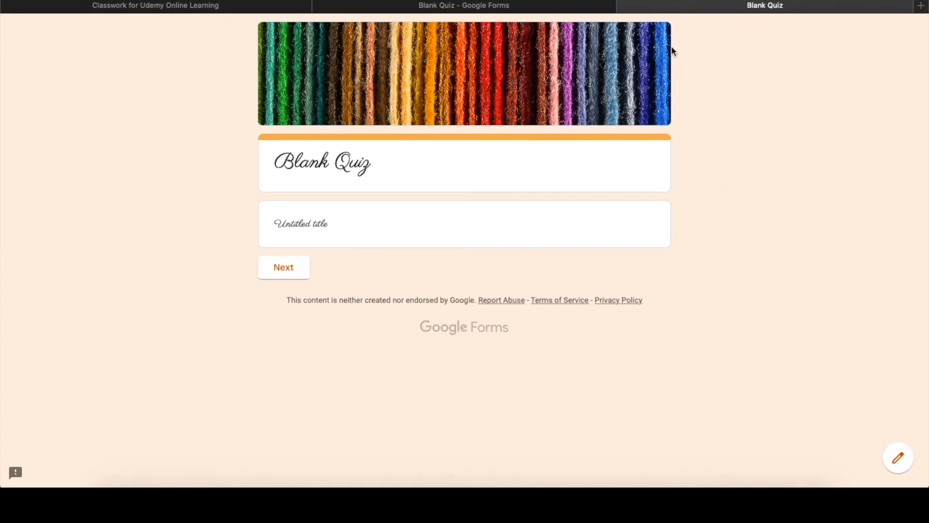
left_click(626, 5)
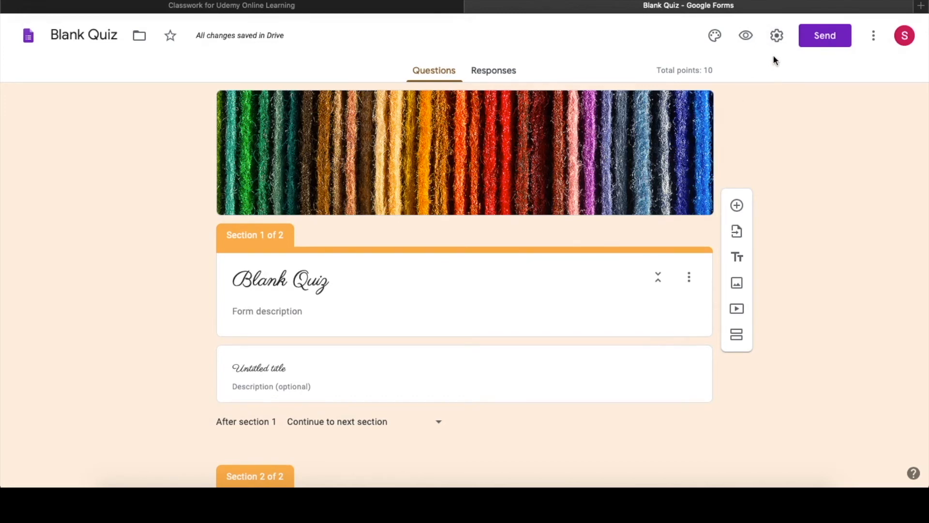
Enable the progress bar and shuffled question order in the form's presentation settings, review the quiz options, and save the settings.
left_click(778, 39)
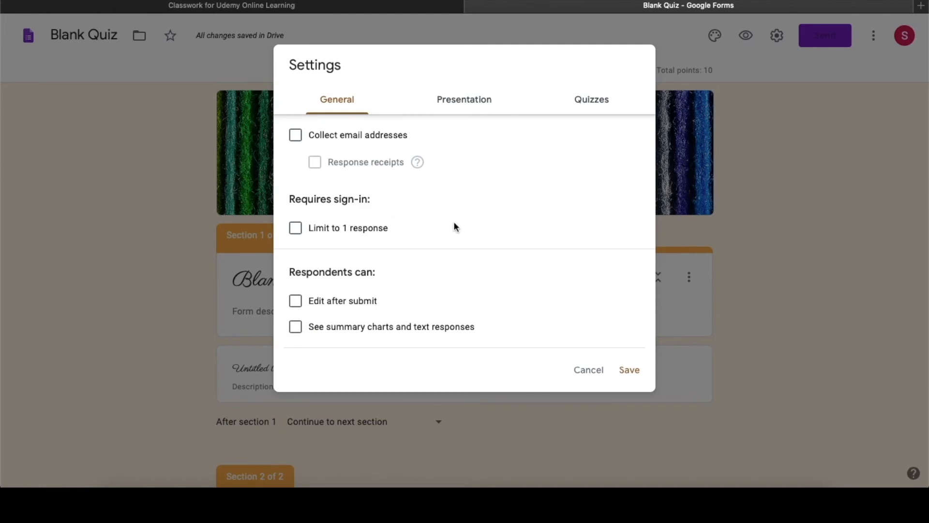
left_click(466, 102)
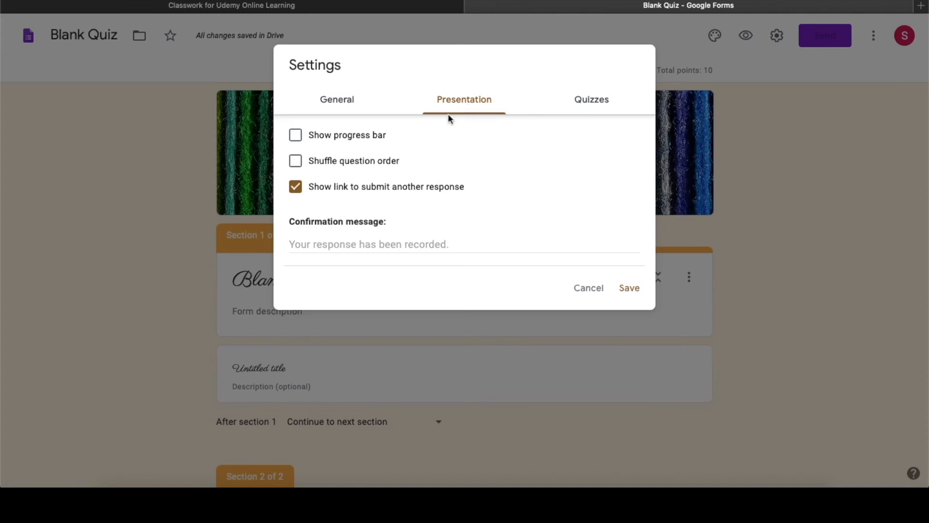
left_click(361, 139)
left_click(363, 164)
left_click(328, 242)
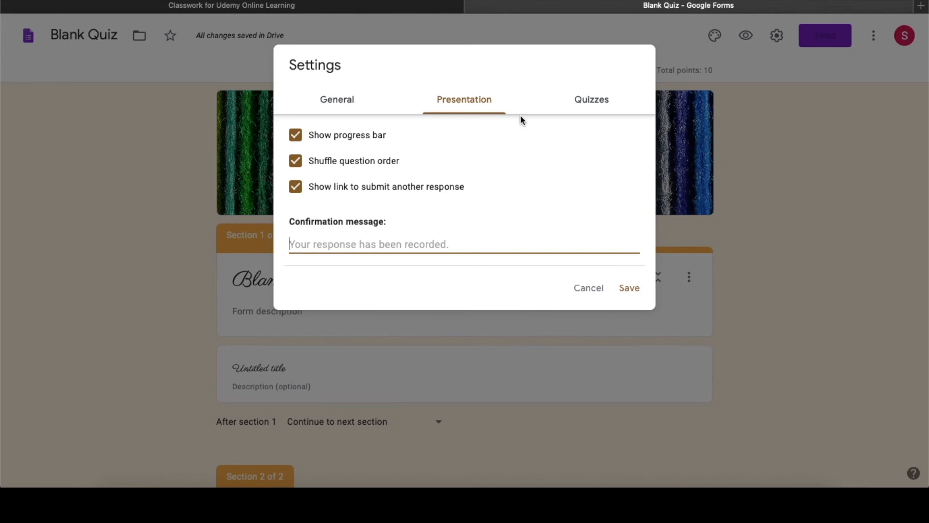
left_click(590, 101)
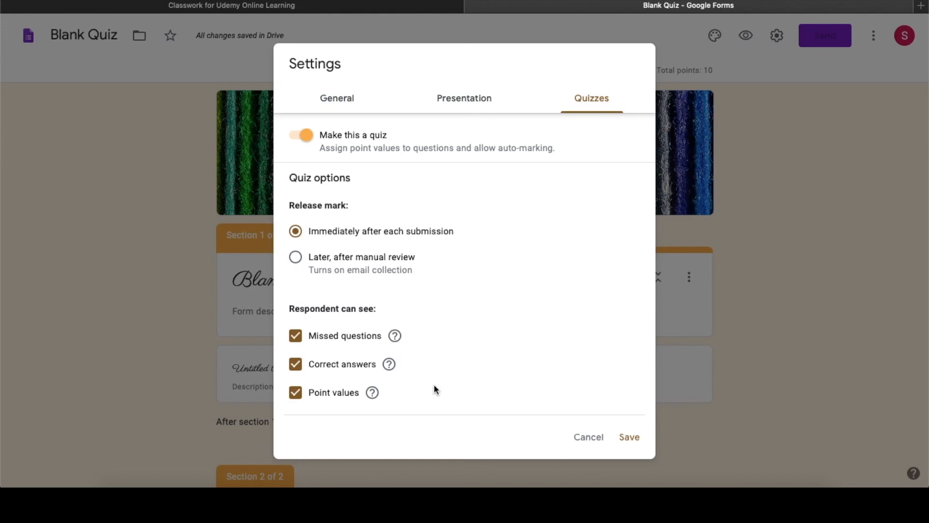
left_click(629, 437)
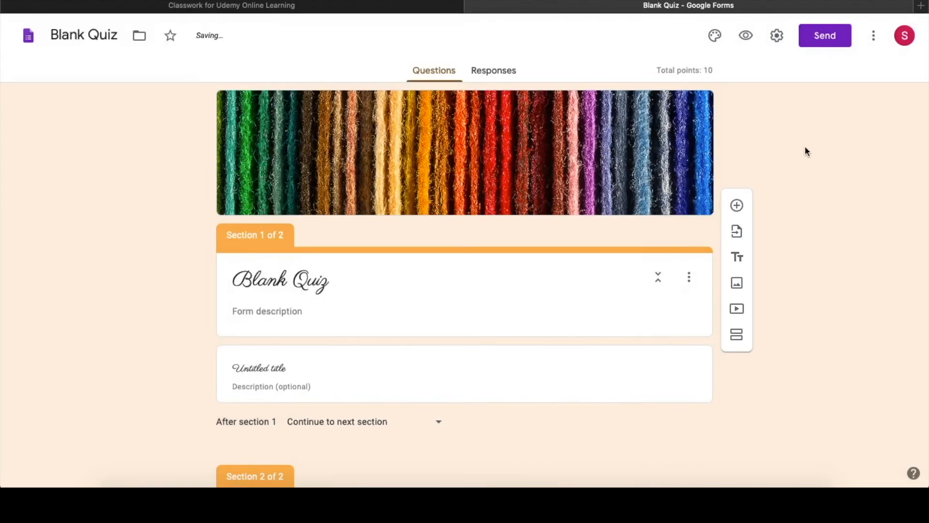
Look over the form's sections and its responses page, and return to the questions.
scroll(805, 150, "down", 3)
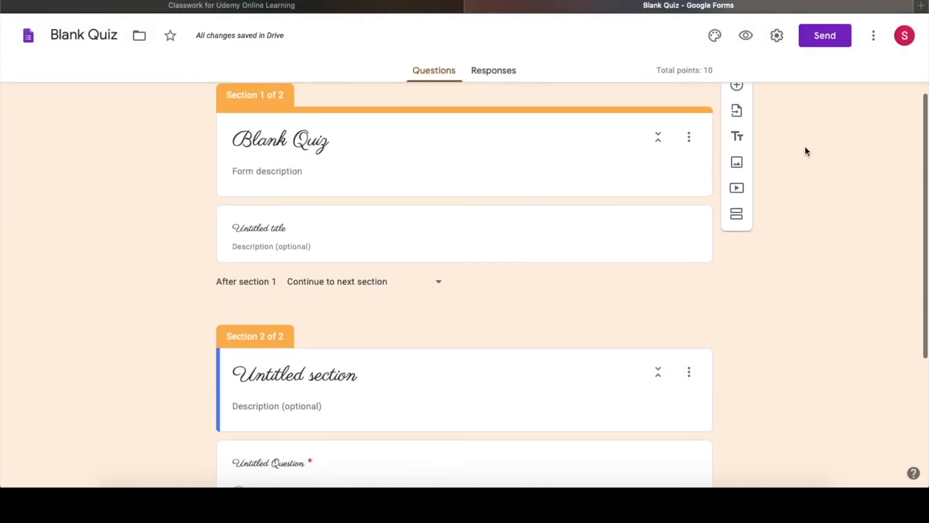
scroll(806, 146, "up", 3)
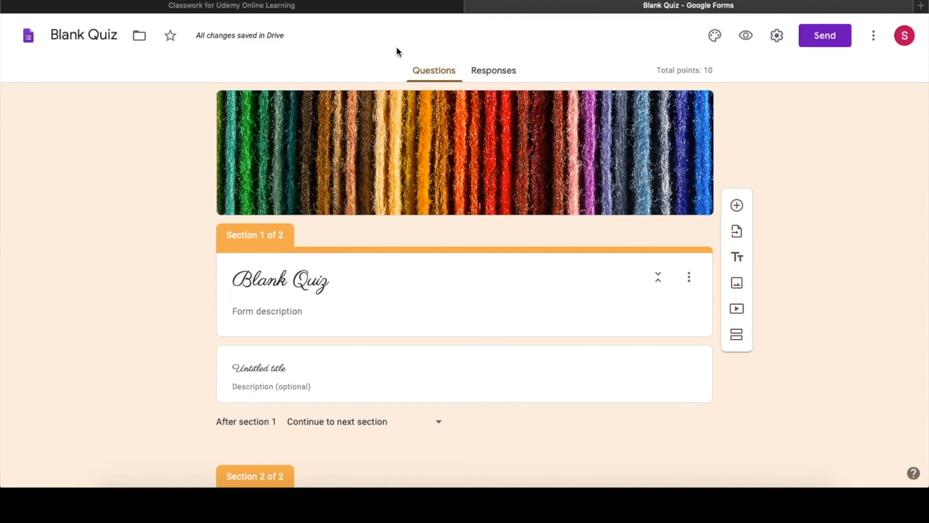
left_click(490, 72)
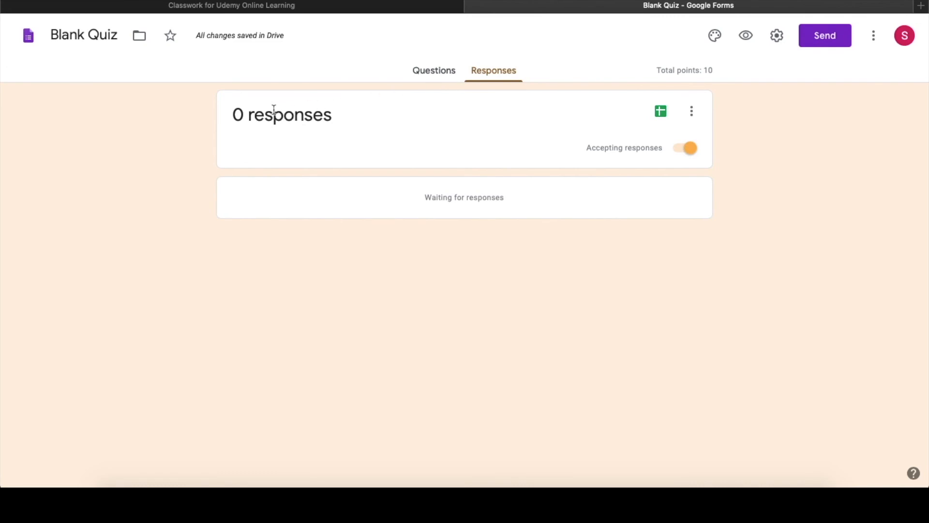
left_click(433, 72)
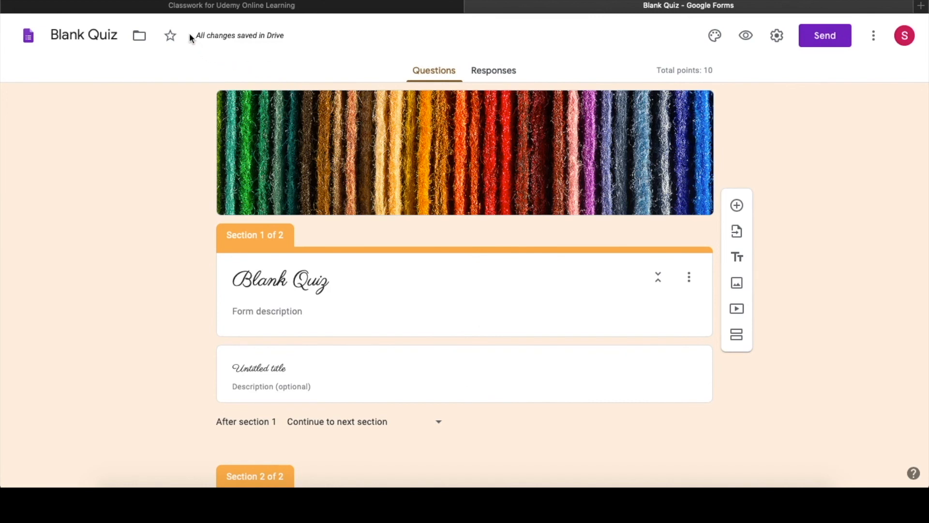
Rename the form file as New Quiz.
mouse_move(276, 31)
left_click(70, 36)
left_click_drag(52, 35, 118, 30)
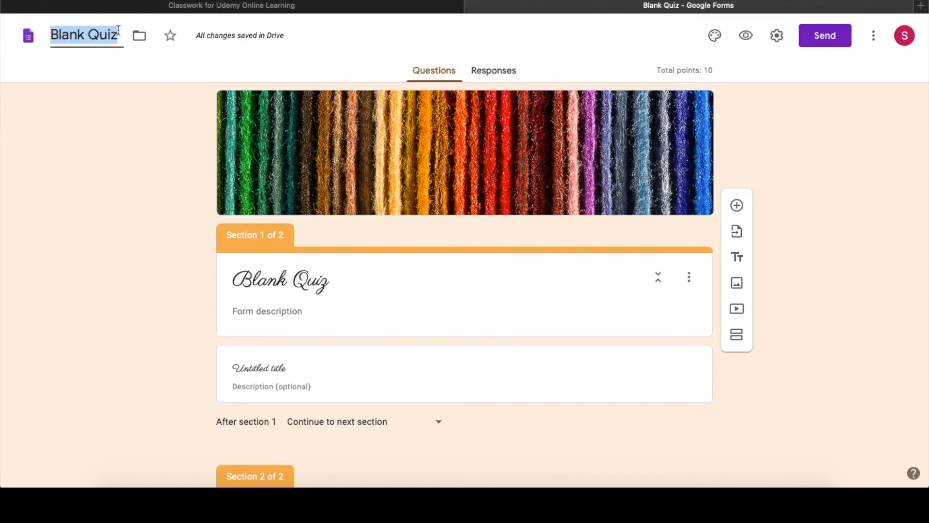
type("N")
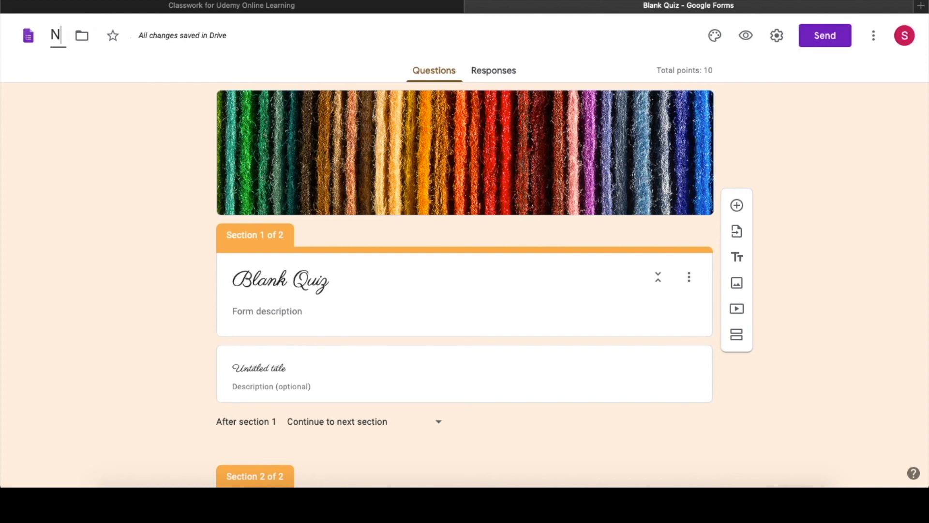
type("ew Quiz")
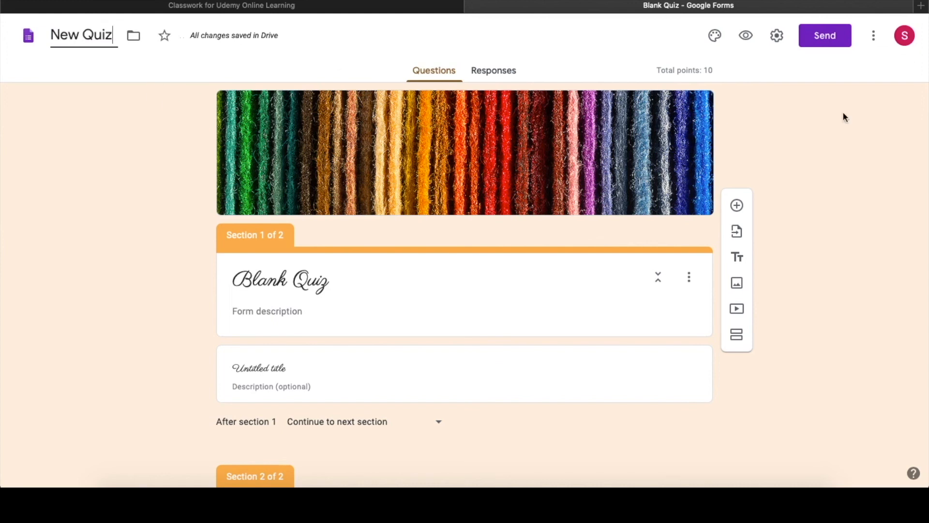
Review the form's additional options and the default settings for new forms and questions, and close them without changes.
left_click(873, 36)
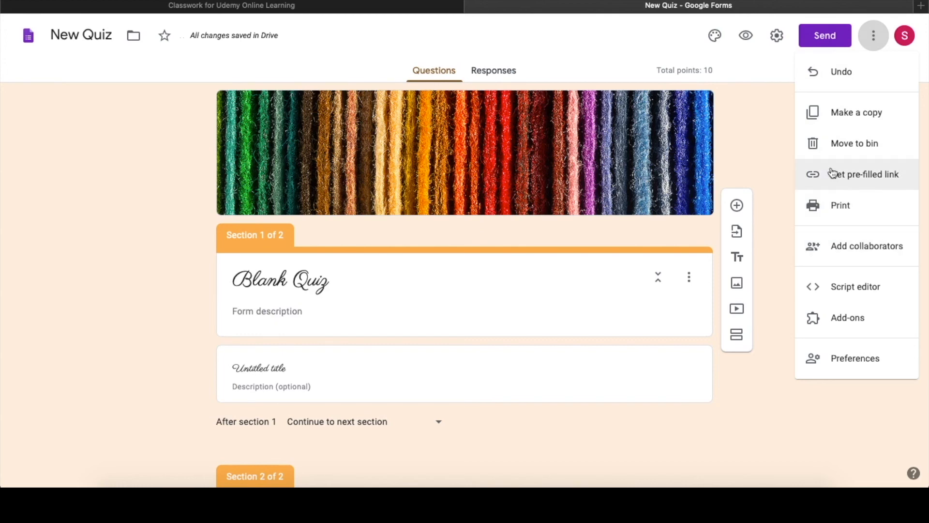
left_click(846, 362)
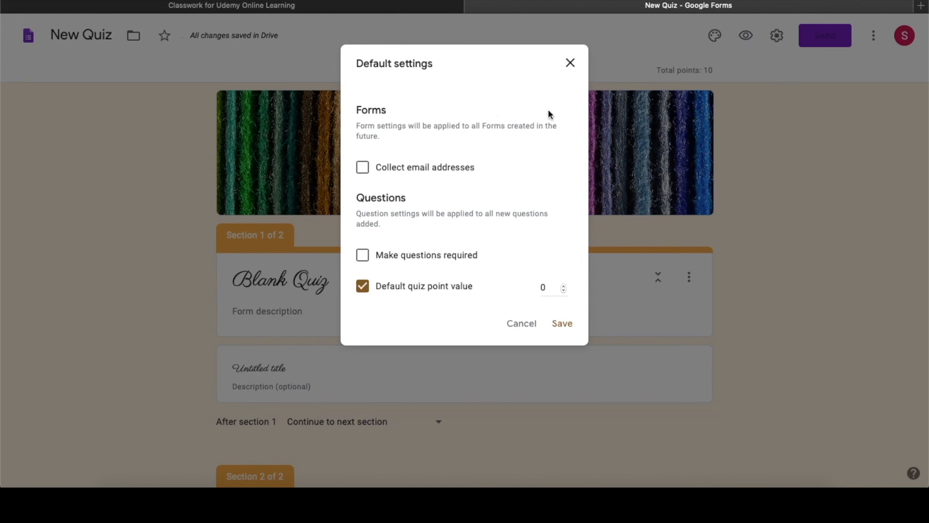
left_click(570, 63)
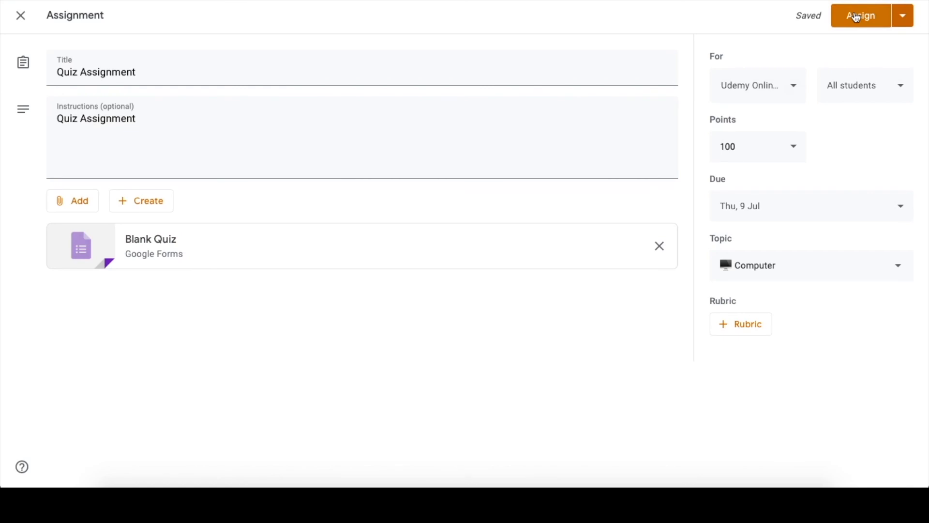
Switch to Google Classroom and open the assign, schedule and draft options for the Quiz Assignment.
left_click(904, 18)
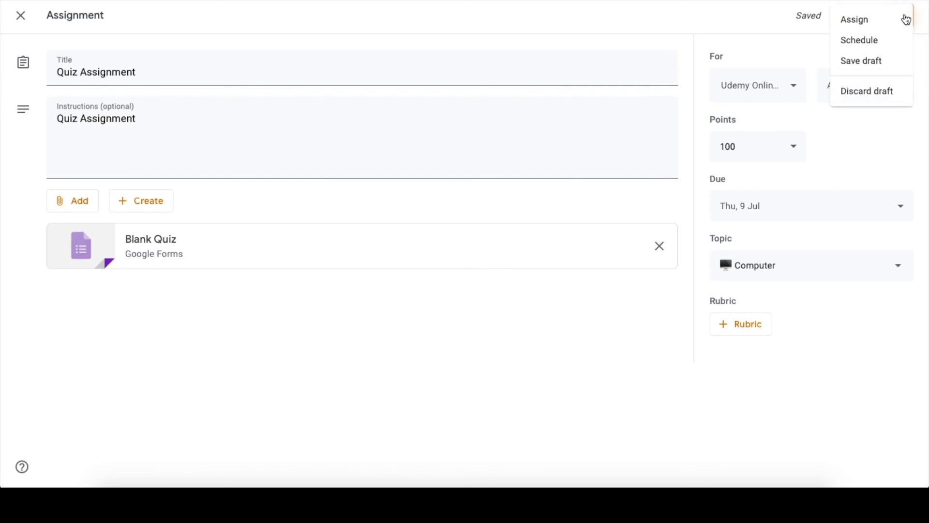